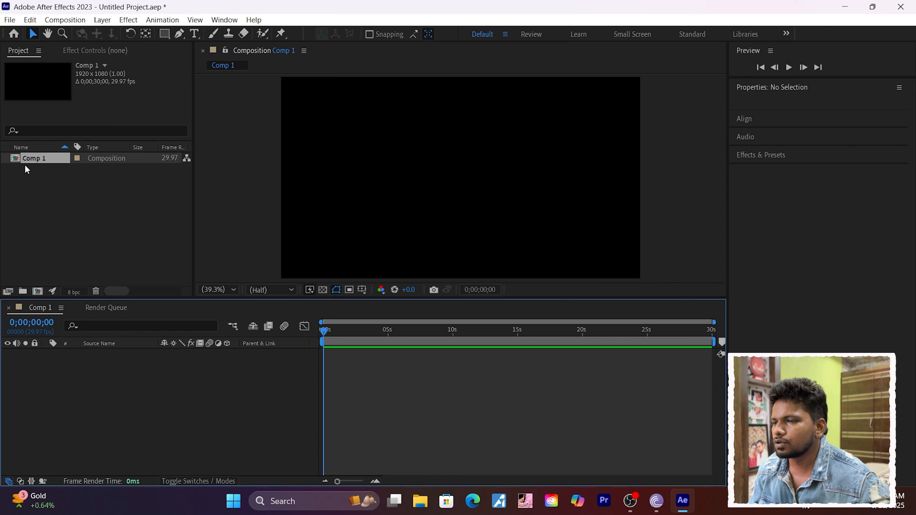
# Set Comp 1's preview resolution to Quarter and add a 1920 x 1080 px red solid layer
pyautogui.click(260, 291)
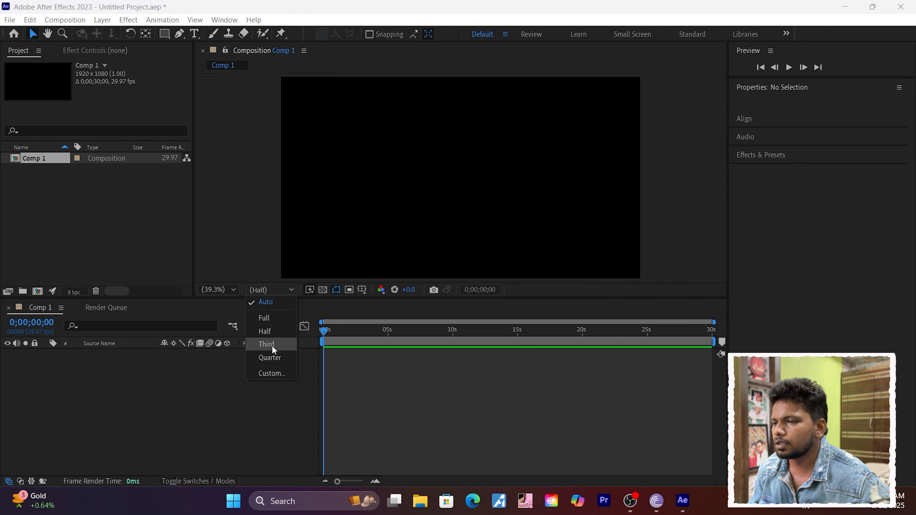
pyautogui.click(275, 359)
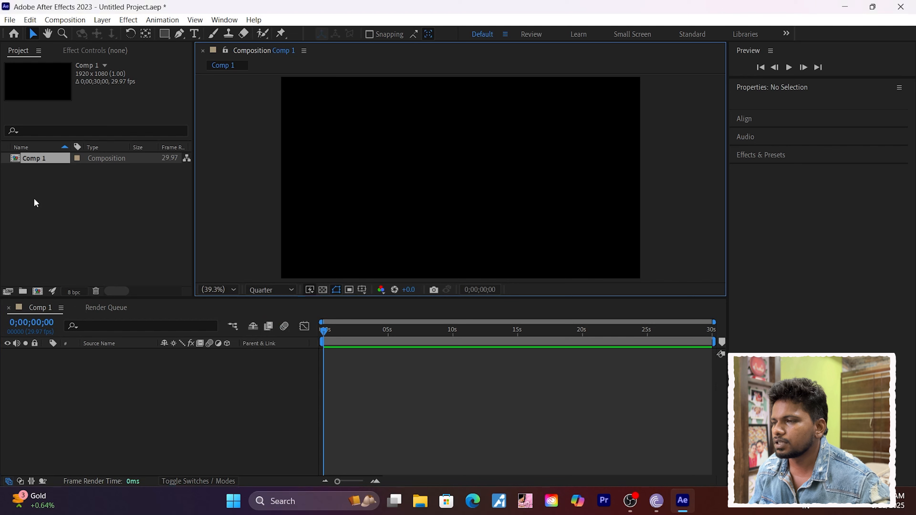
pyautogui.rightClick(65, 402)
pyautogui.moveTo(118, 262)
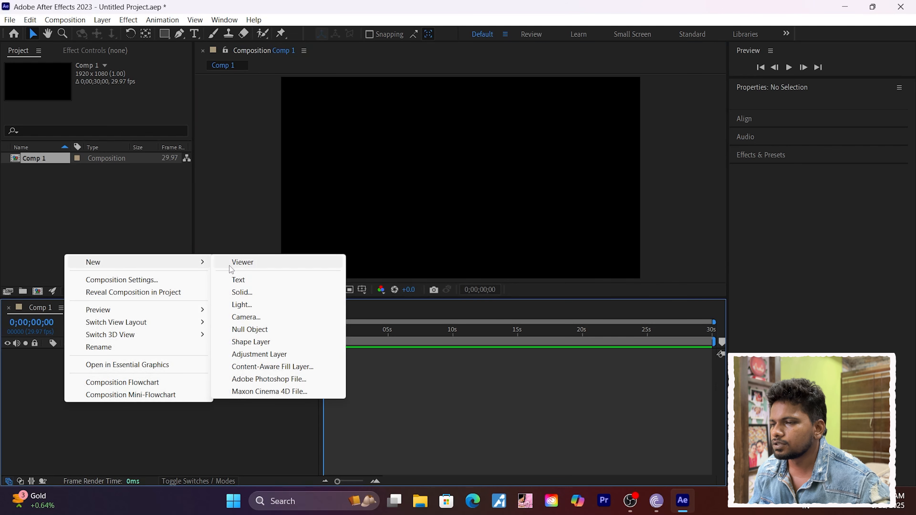
pyautogui.click(254, 295)
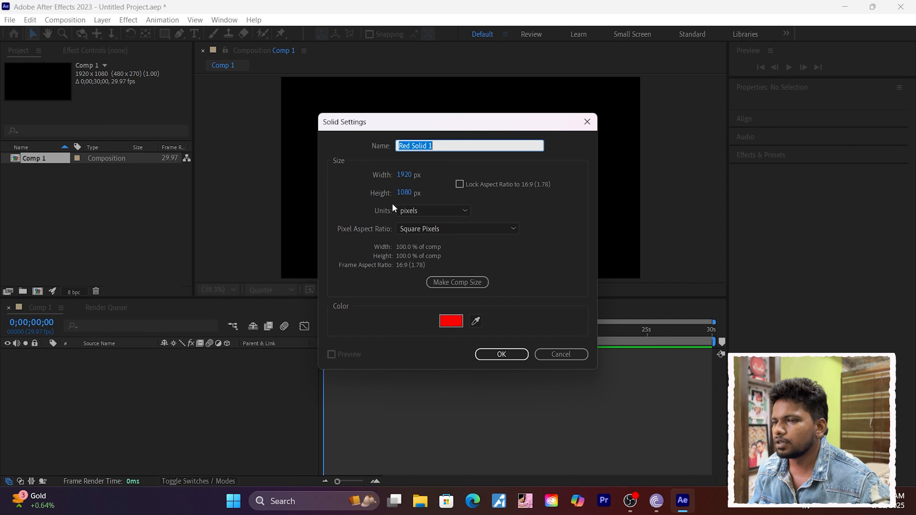
pyautogui.click(502, 354)
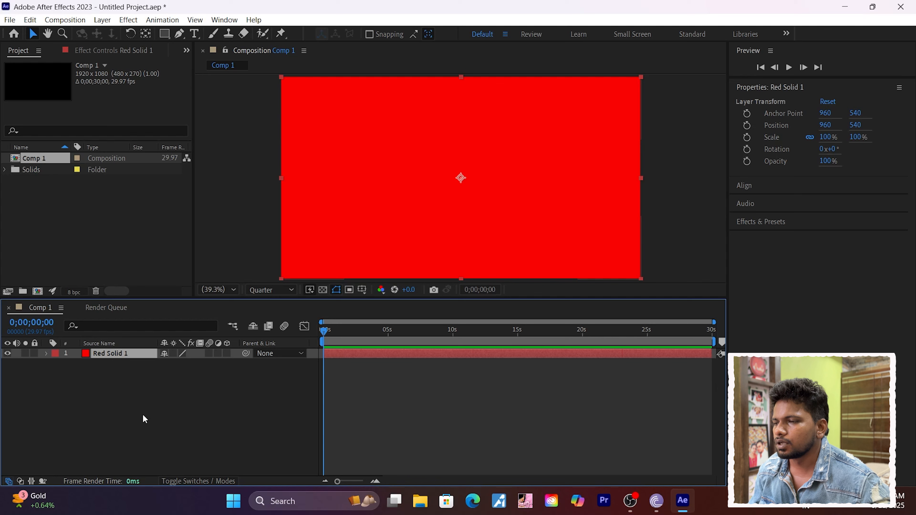
# Add a text layer reading "p" and place it at the composition's left side, at position about 20, 759
pyautogui.click(194, 34)
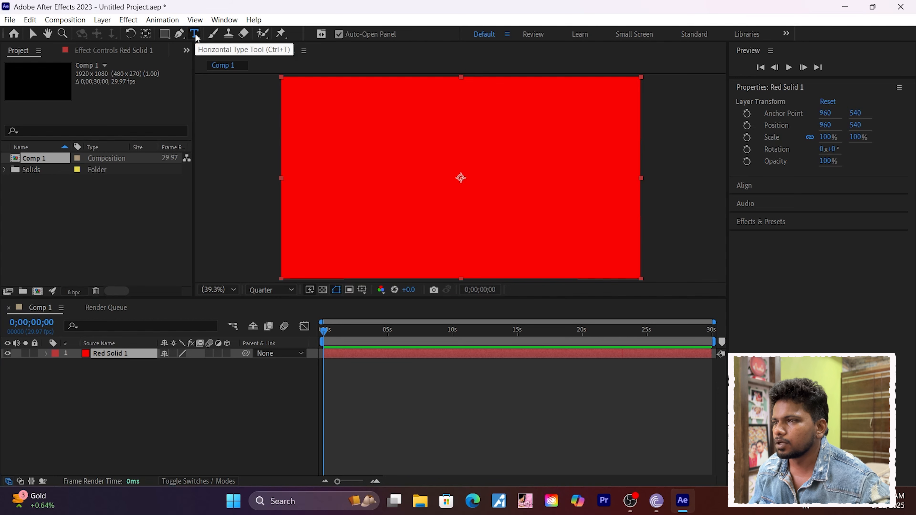
pyautogui.click(310, 165)
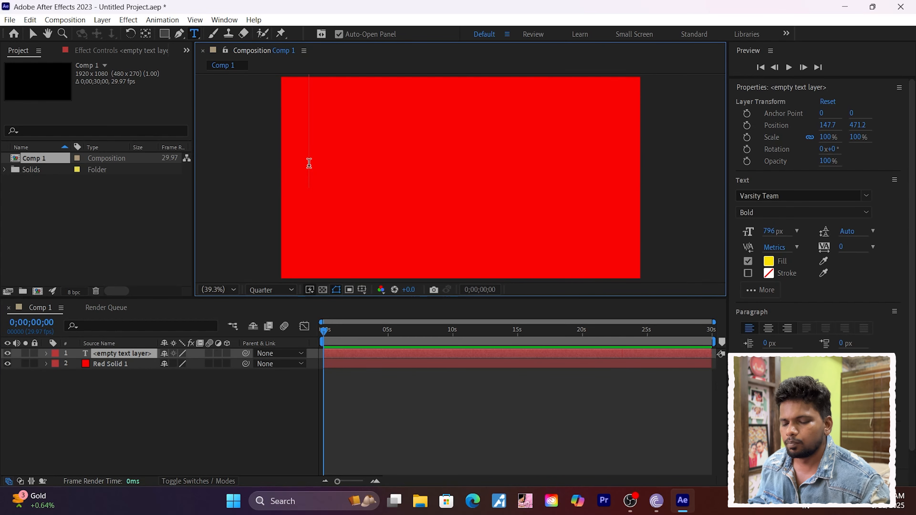
pyautogui.write('p')
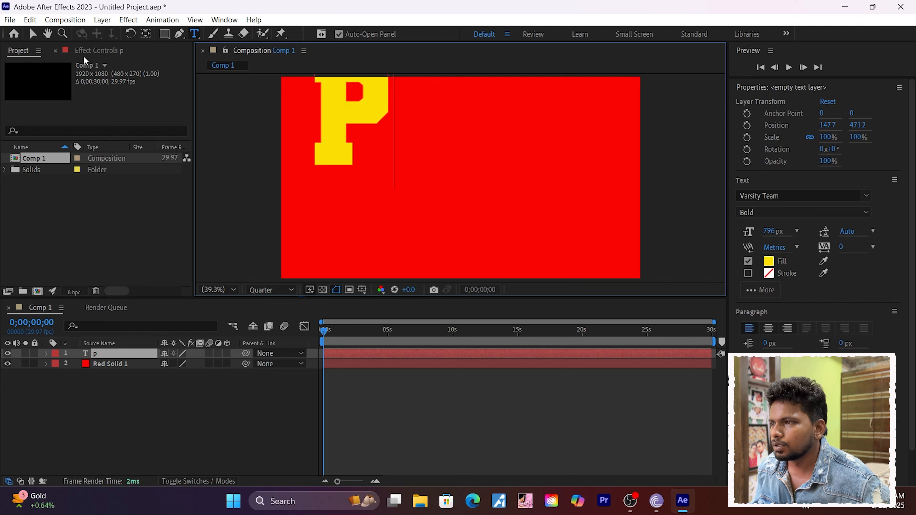
pyautogui.click(33, 34)
pyautogui.moveTo(340, 109); pyautogui.dragTo(316, 163)
# Add the letter "s" directly after the first P on the red background
pyautogui.click(194, 33)
pyautogui.click(363, 162)
pyautogui.write('s')
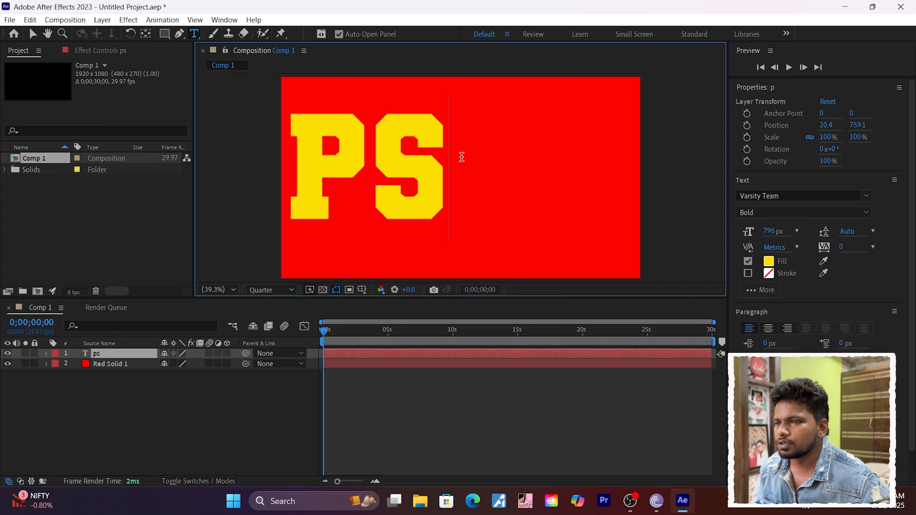
pyautogui.click(32, 33)
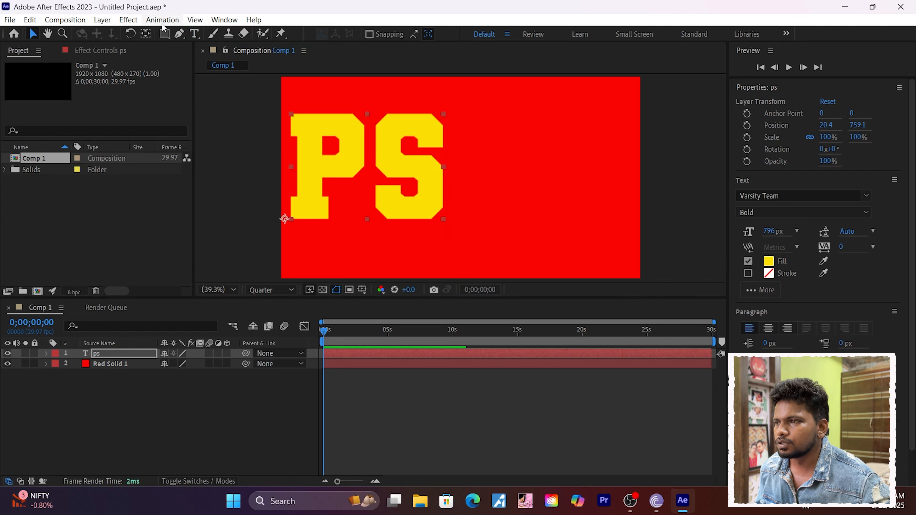
# Add a separate text layer reading "p" and place it just right of the S, at position about 902, 769
pyautogui.click(193, 34)
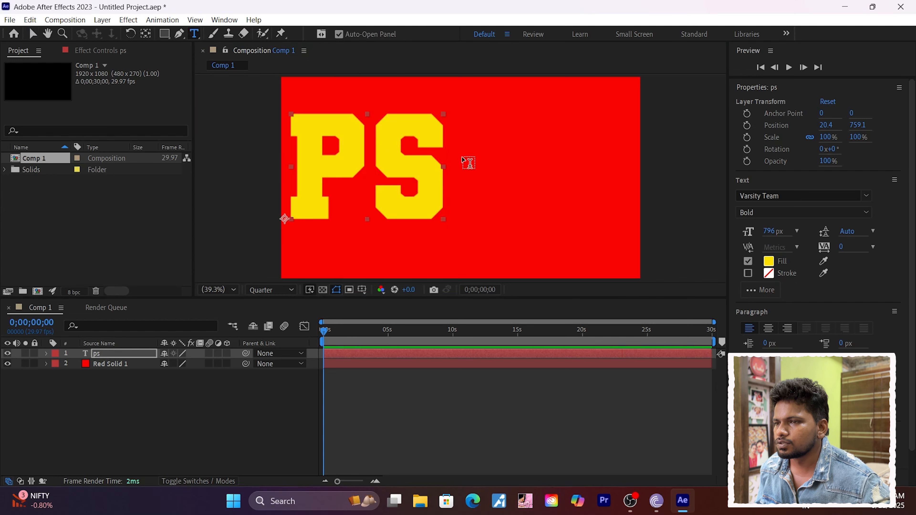
pyautogui.click(460, 163)
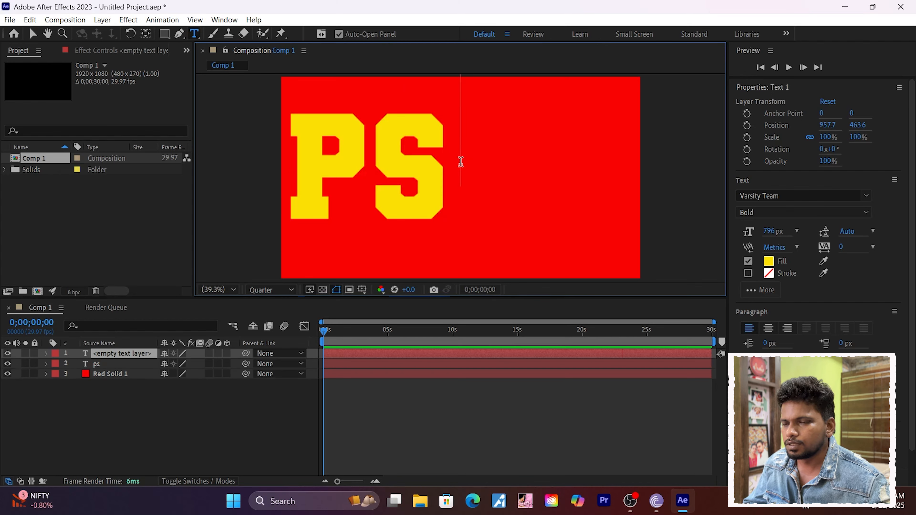
pyautogui.write('p')
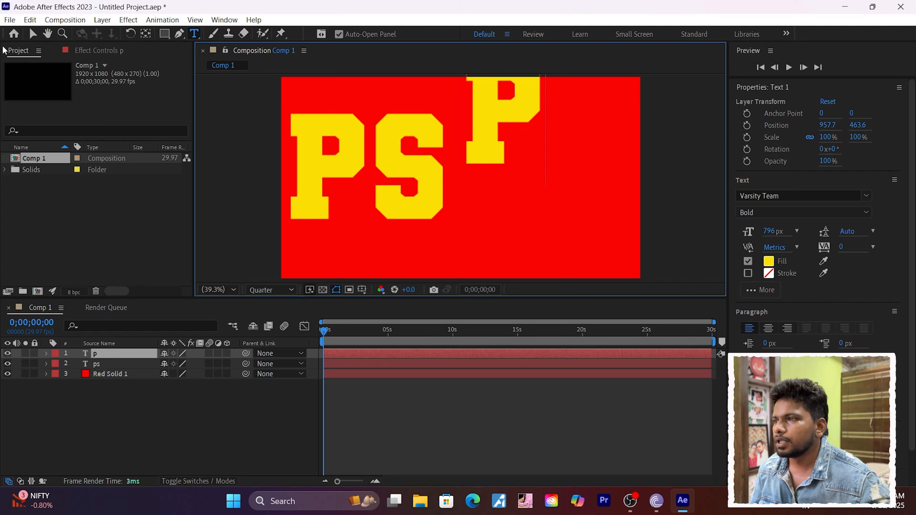
pyautogui.click(33, 35)
pyautogui.moveTo(502, 103); pyautogui.dragTo(491, 165)
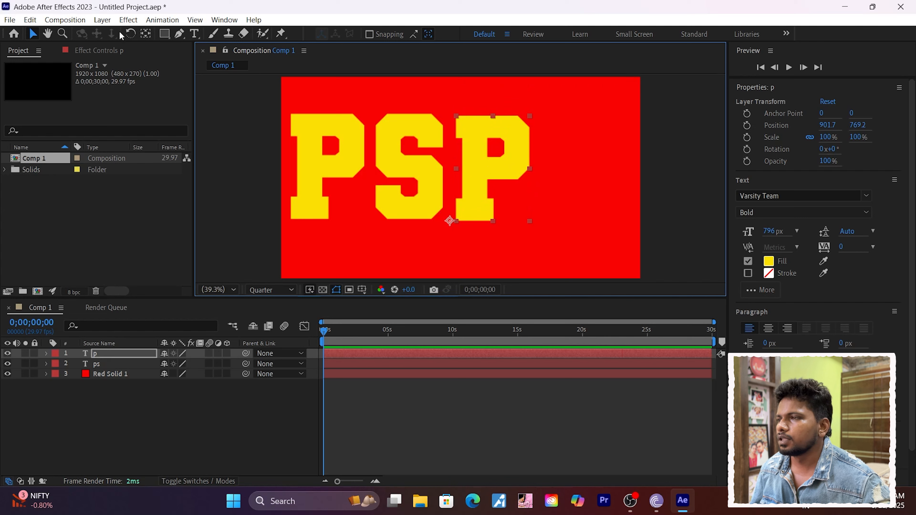
# Add a separate text layer reading "k" and place it right of the last P, at position about 1358, 785
pyautogui.click(194, 33)
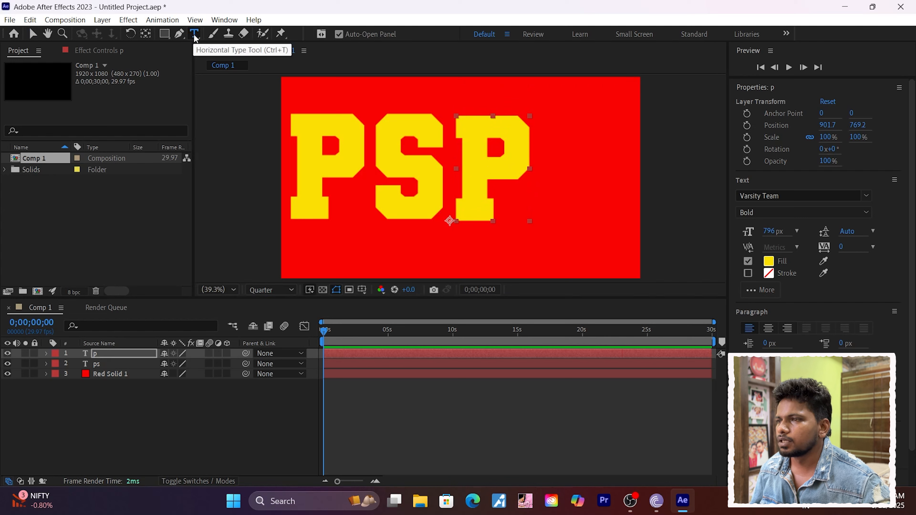
pyautogui.click(551, 151)
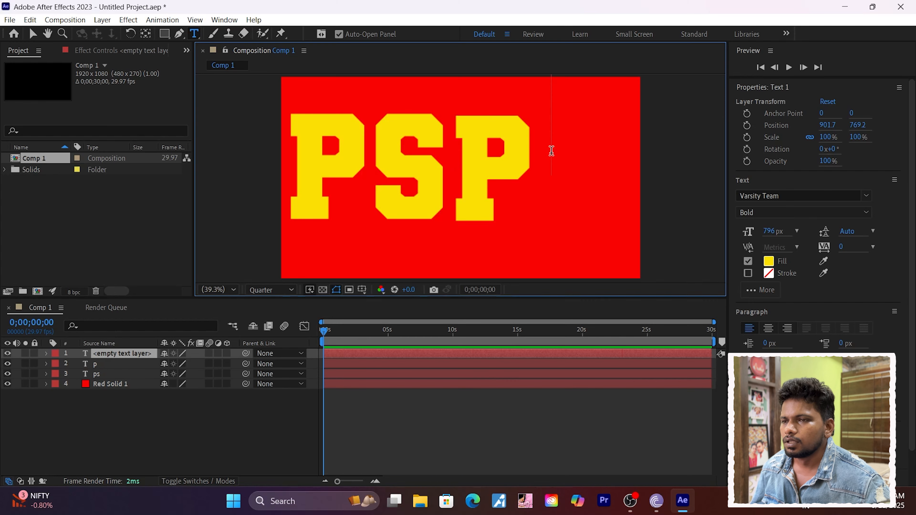
pyautogui.write('k')
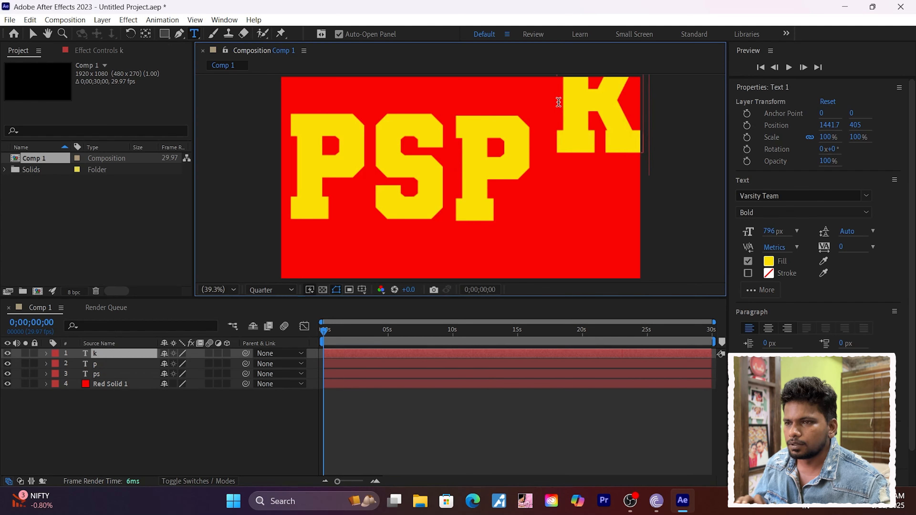
pyautogui.click(33, 33)
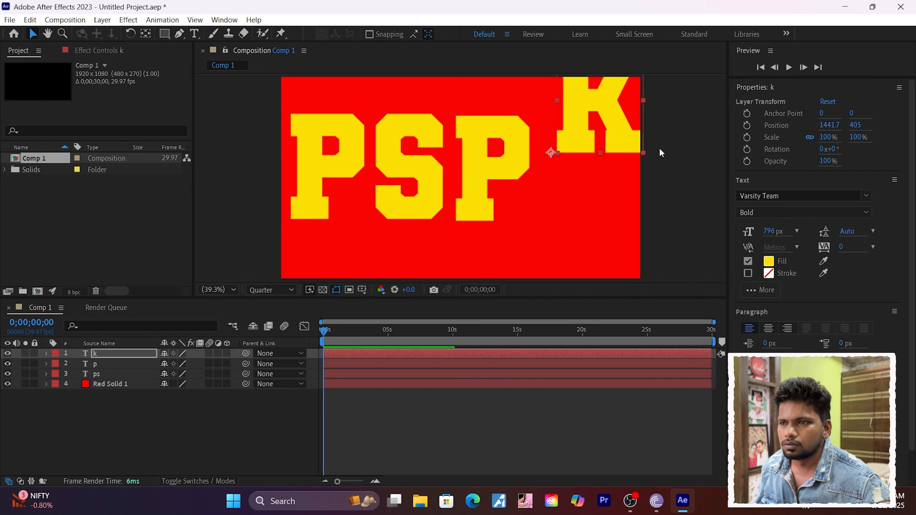
pyautogui.moveTo(585, 105); pyautogui.dragTo(568, 176)
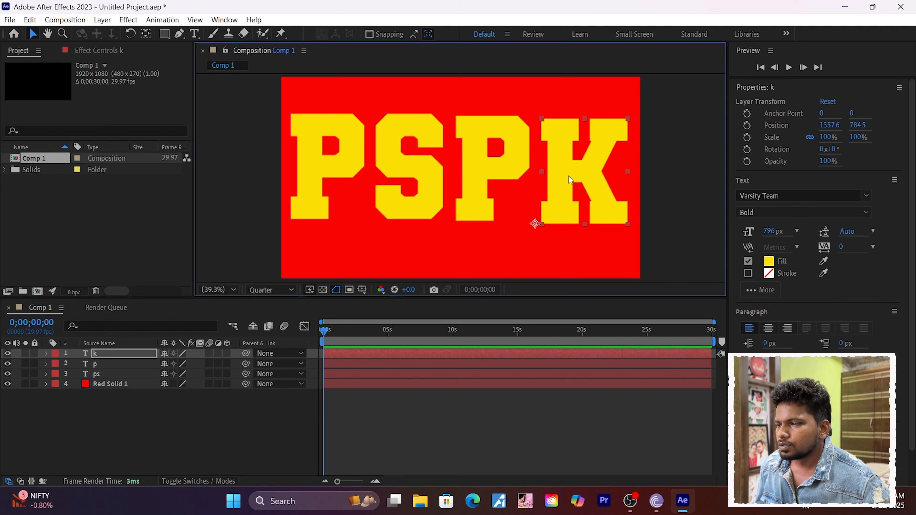
# Delete the combined "ps" text layer
pyautogui.click(103, 408)
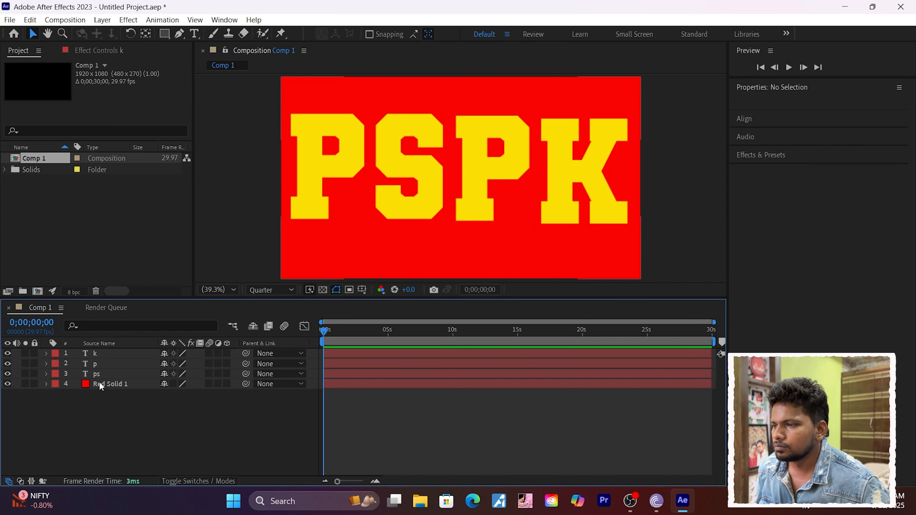
pyautogui.click(98, 373)
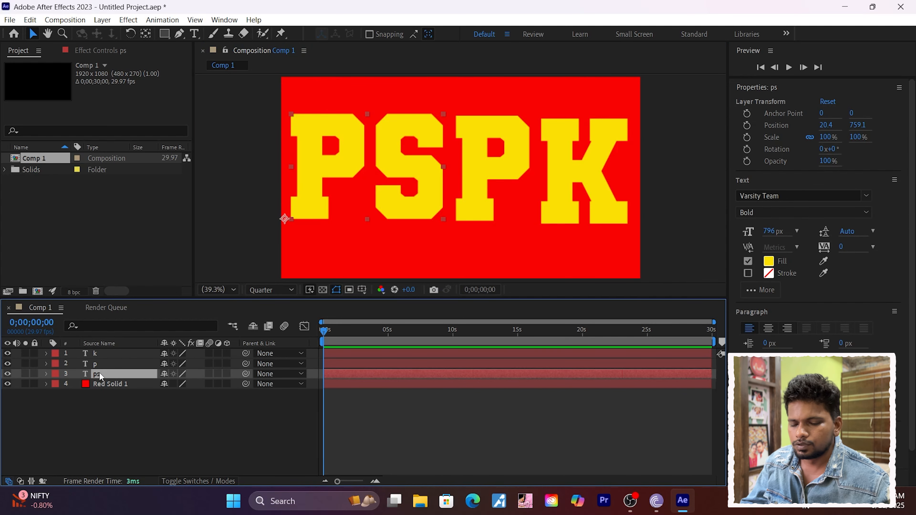
pyautogui.press('Delete')
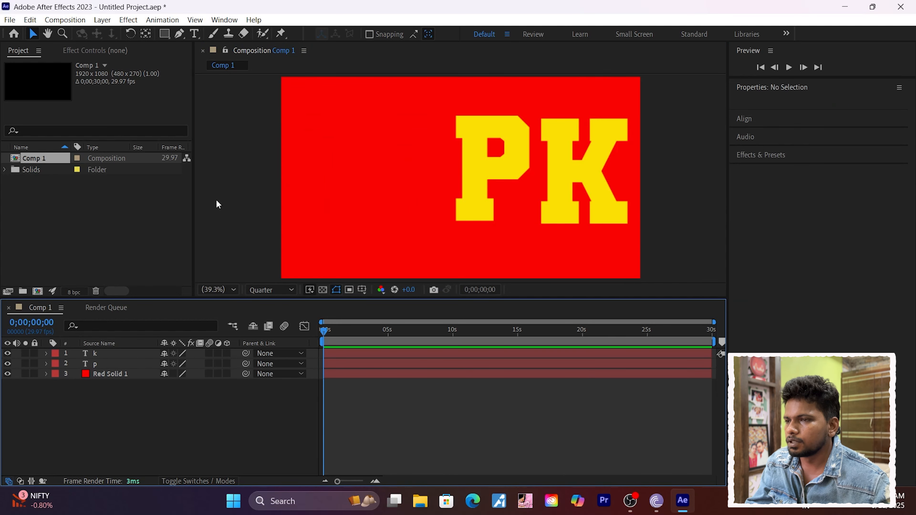
# Add a new text layer reading "p" at the start of the word, at position about 8, 785
pyautogui.click(194, 34)
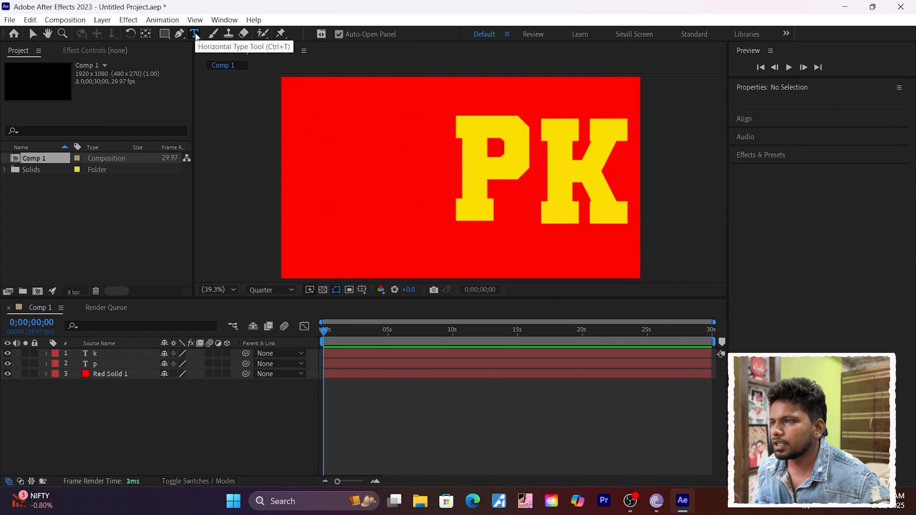
pyautogui.click(287, 158)
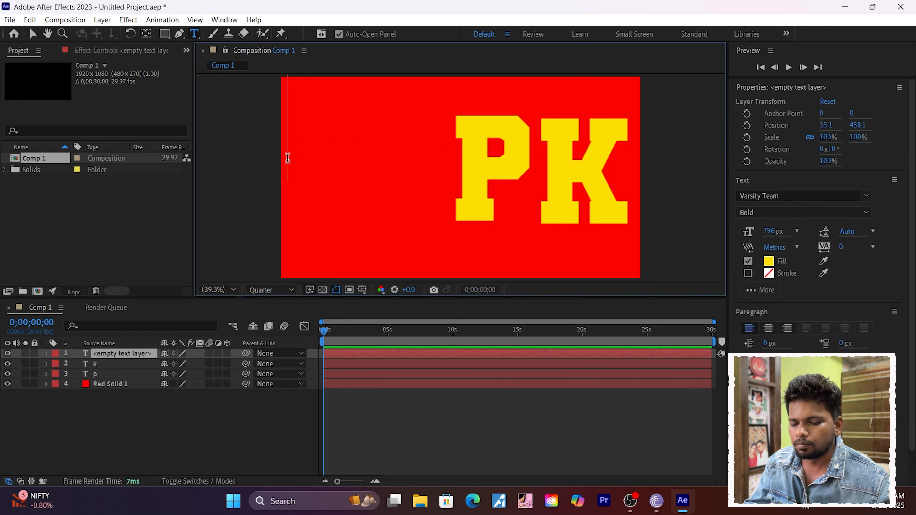
pyautogui.write('p')
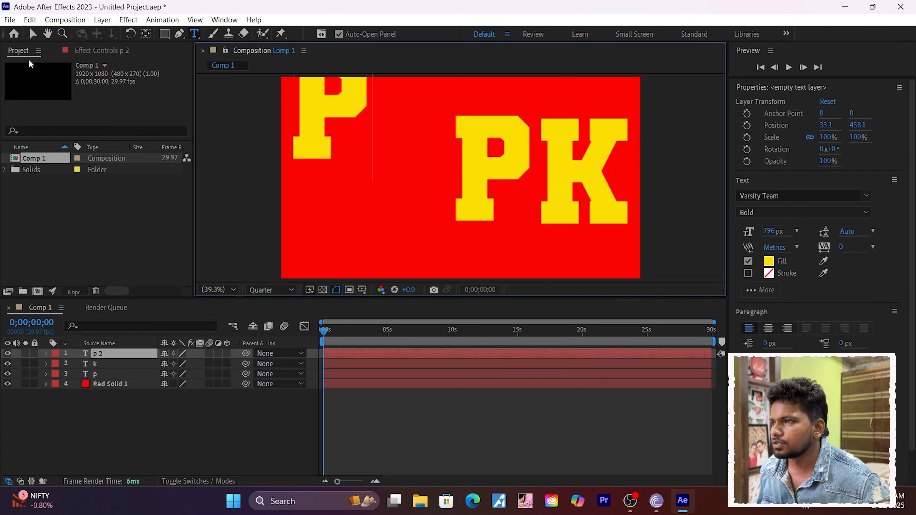
pyautogui.click(32, 34)
pyautogui.moveTo(321, 107); pyautogui.dragTo(316, 172)
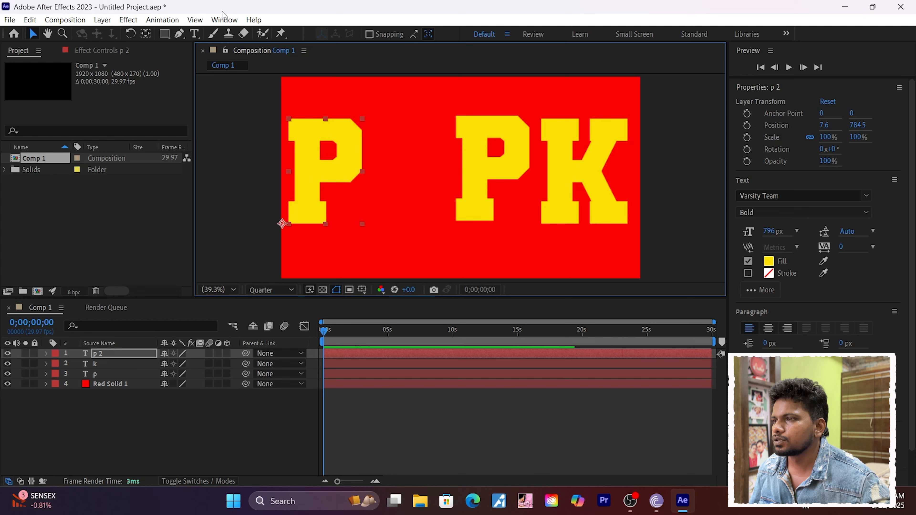
# Add a separate text layer reading "s" and place it between the two P letters, at position about 456, 772
pyautogui.click(194, 34)
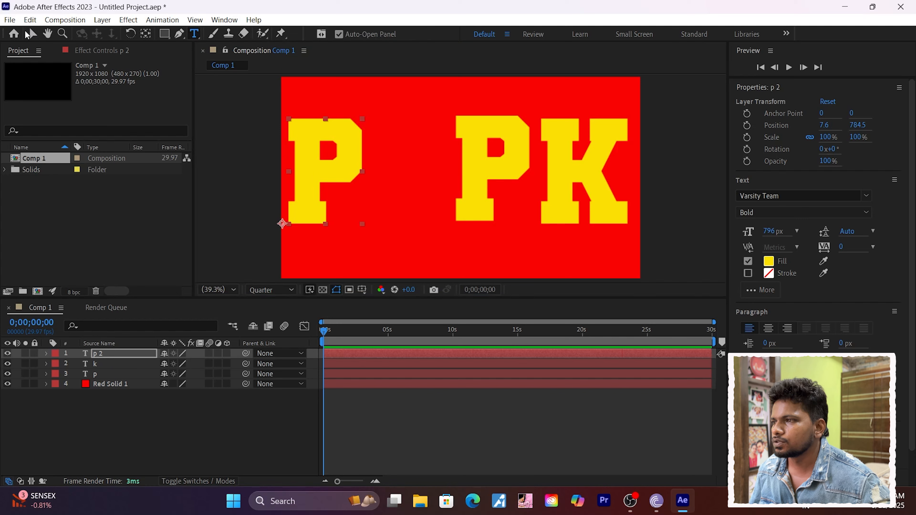
pyautogui.click(389, 173)
pyautogui.write('s')
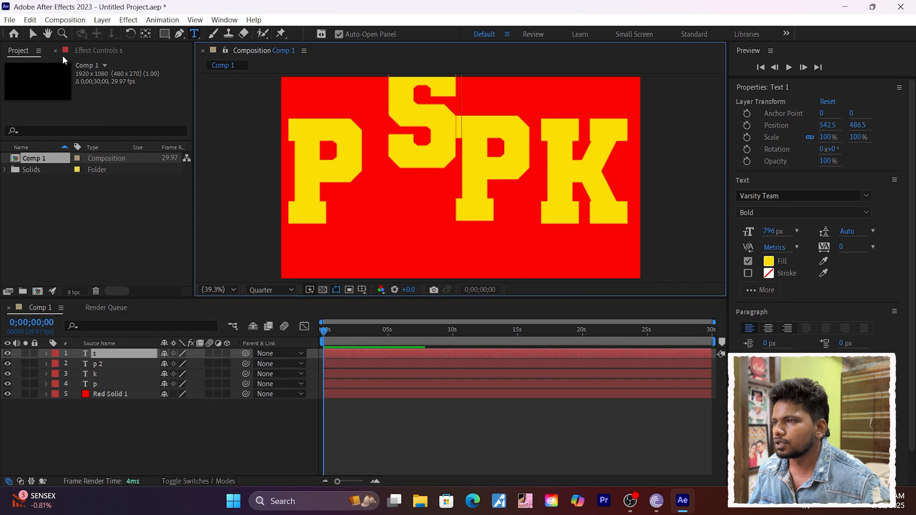
pyautogui.click(33, 34)
pyautogui.moveTo(417, 123); pyautogui.dragTo(401, 177)
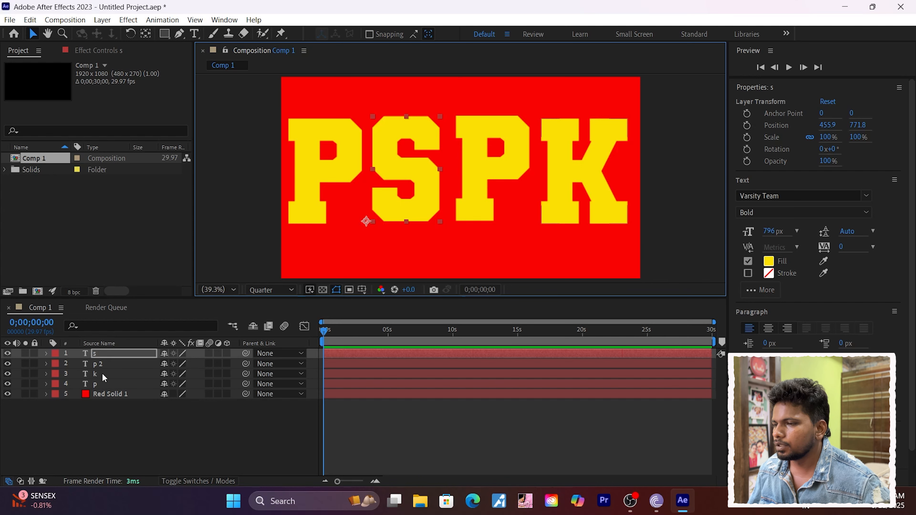
# Reorder the text layers to k, p 2, s, p above the red solid and widen the composition viewer
pyautogui.moveTo(101, 355)
pyautogui.mouseDown()
pyautogui.moveTo(101, 382)
pyautogui.moveTo(101, 354)
pyautogui.moveTo(101, 372)
pyautogui.mouseUp()
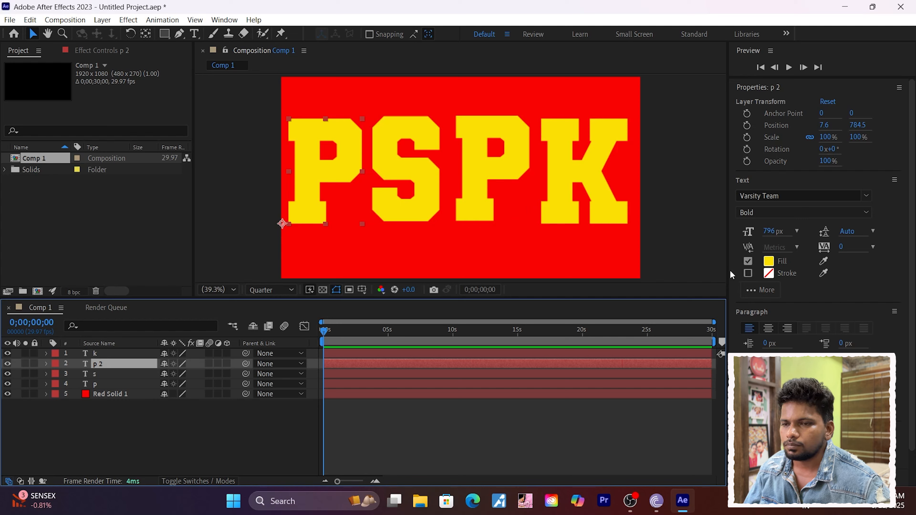
pyautogui.moveTo(728, 271); pyautogui.dragTo(765, 276)
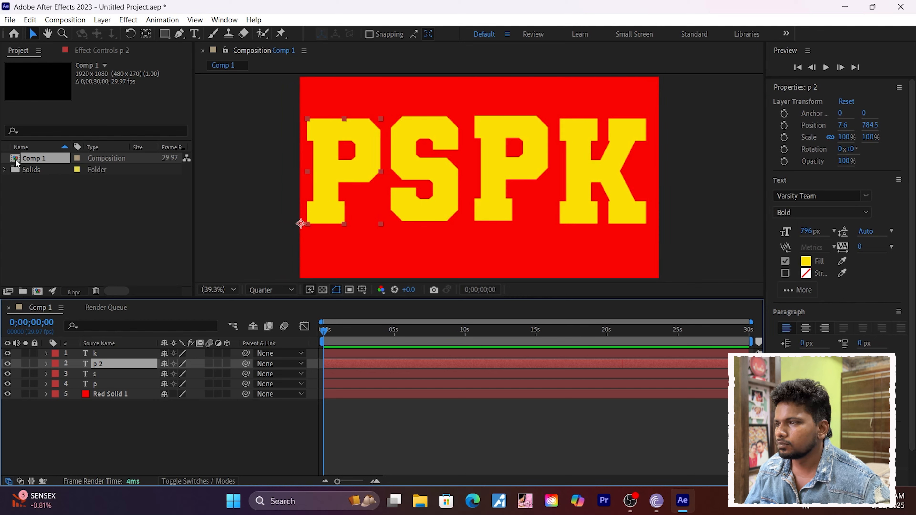
# Set Comp 1's 3D renderer to Cinema 4D in the composition settings
pyautogui.rightClick(64, 433)
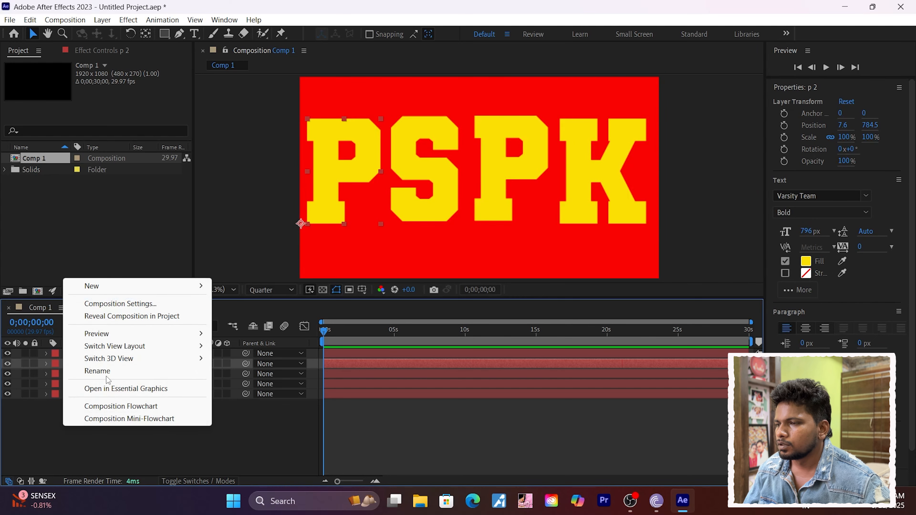
pyautogui.moveTo(134, 287)
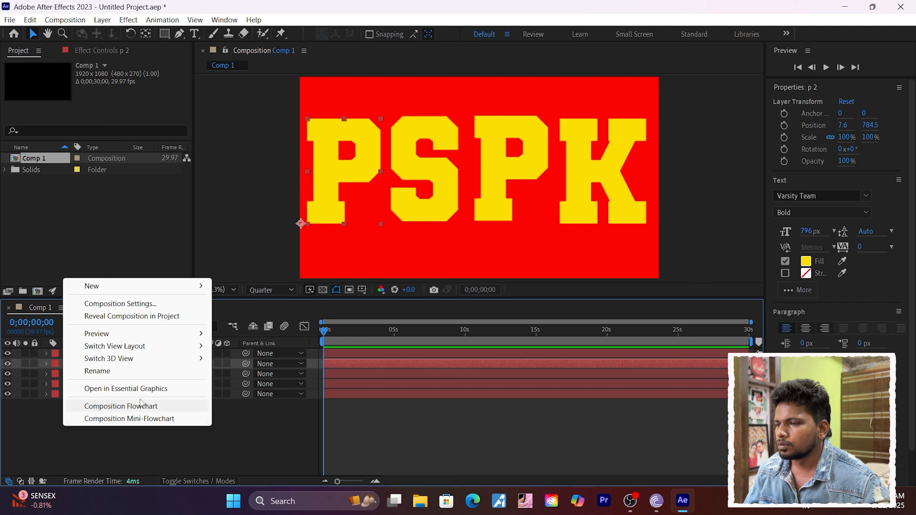
pyautogui.click(120, 304)
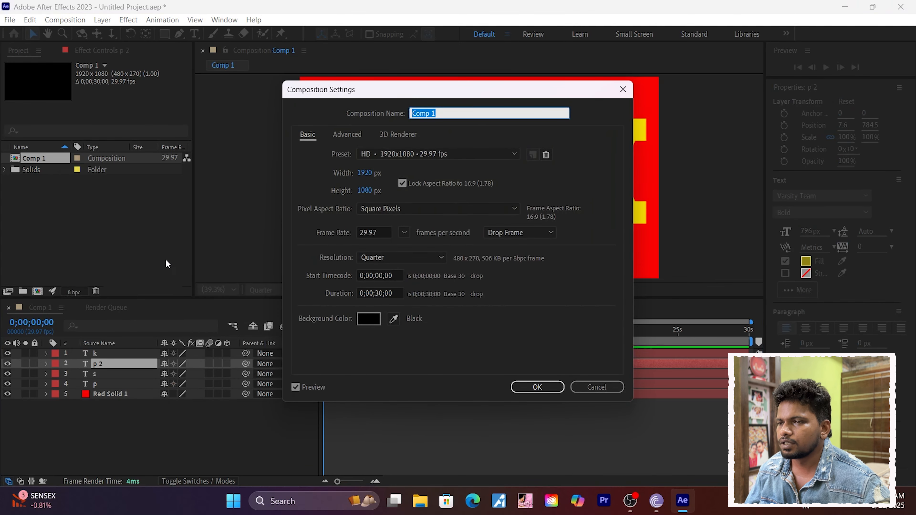
pyautogui.click(386, 136)
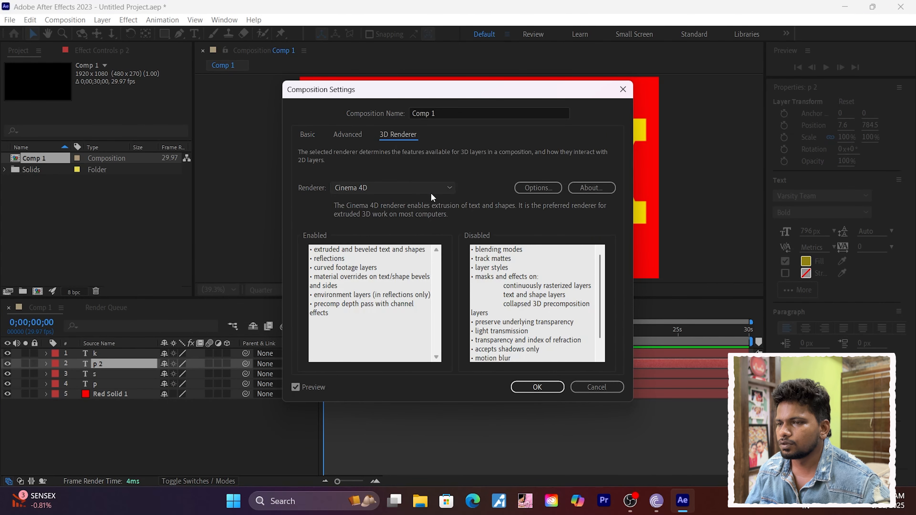
pyautogui.click(545, 388)
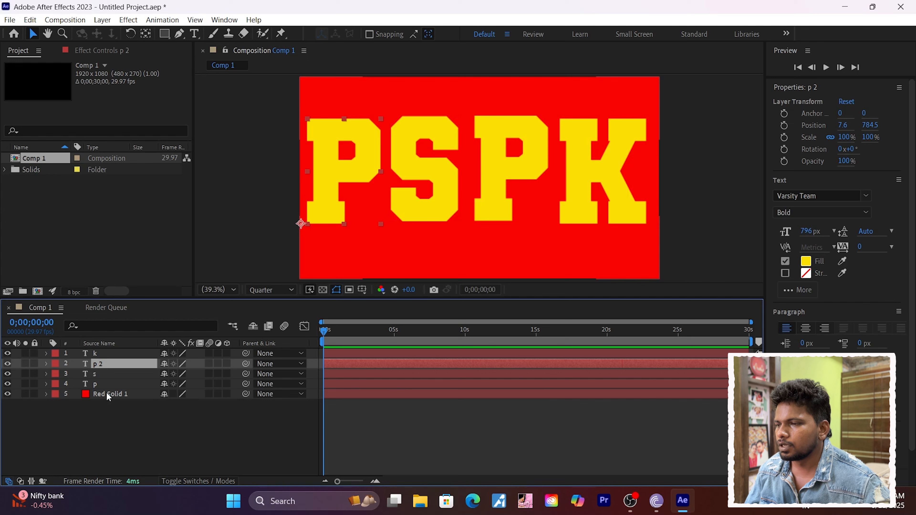
# Make the text layers k, p 2, s and p three-dimensional, keeping Red Solid 1 as a 2D layer
pyautogui.click(227, 353)
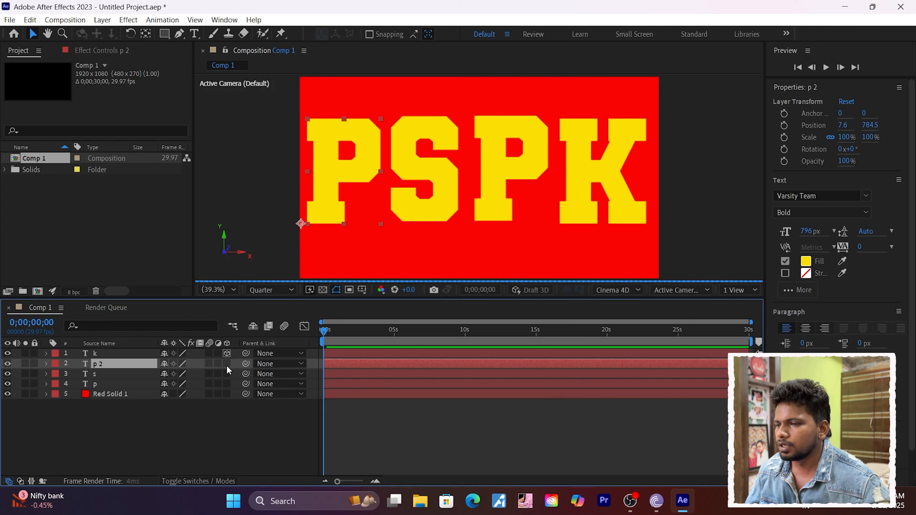
pyautogui.click(227, 364)
pyautogui.click(226, 374)
pyautogui.click(226, 384)
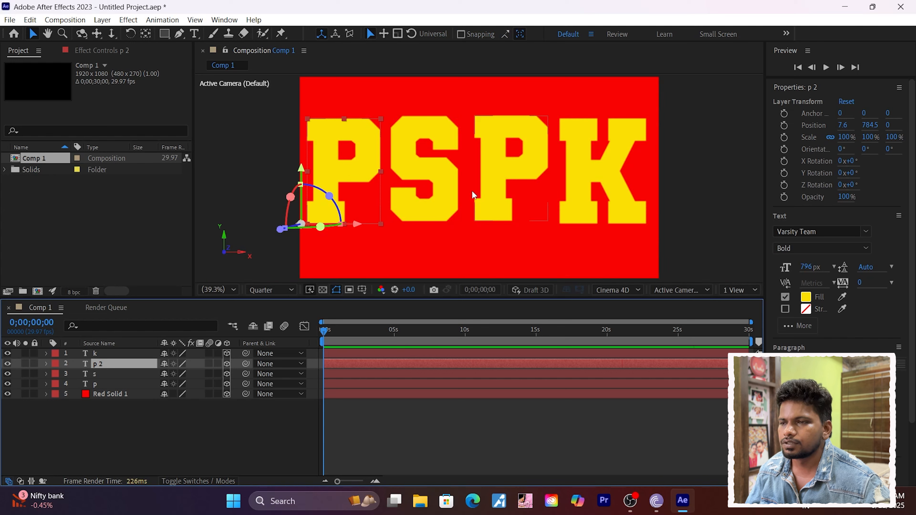
pyautogui.click(226, 394)
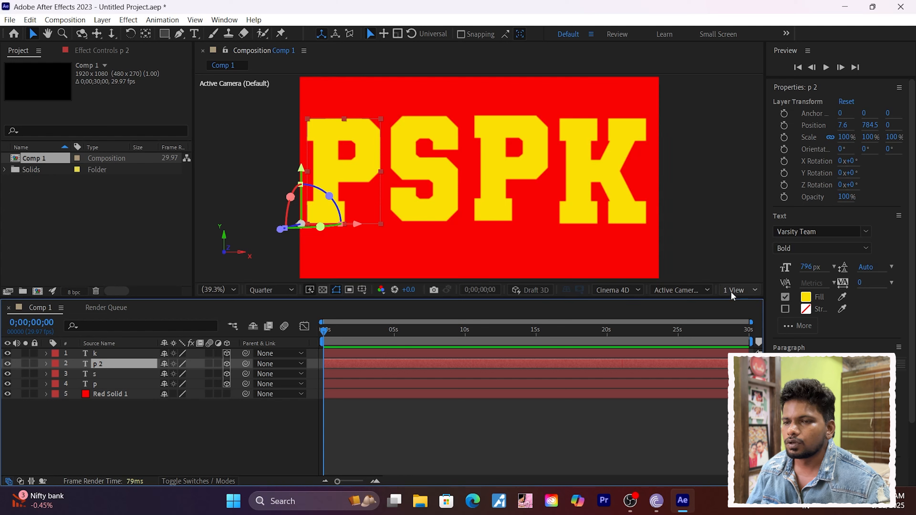
# Examine the text from Custom View 1 and Custom View 2, and try out the two-view layout
pyautogui.click(693, 291)
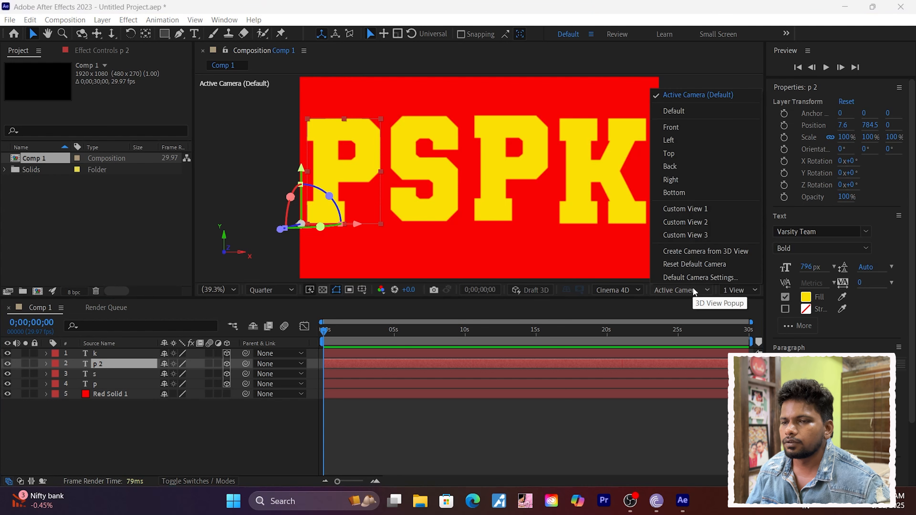
pyautogui.click(698, 214)
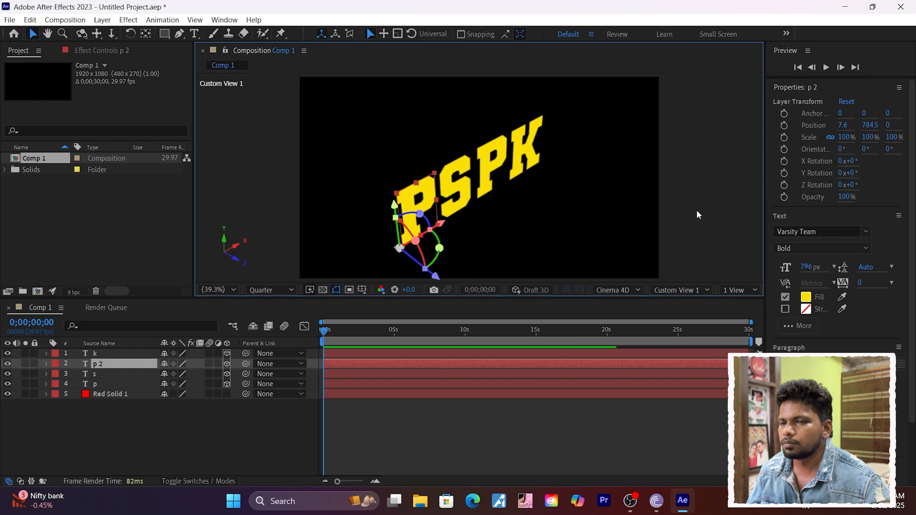
pyautogui.click(743, 293)
pyautogui.click(746, 317)
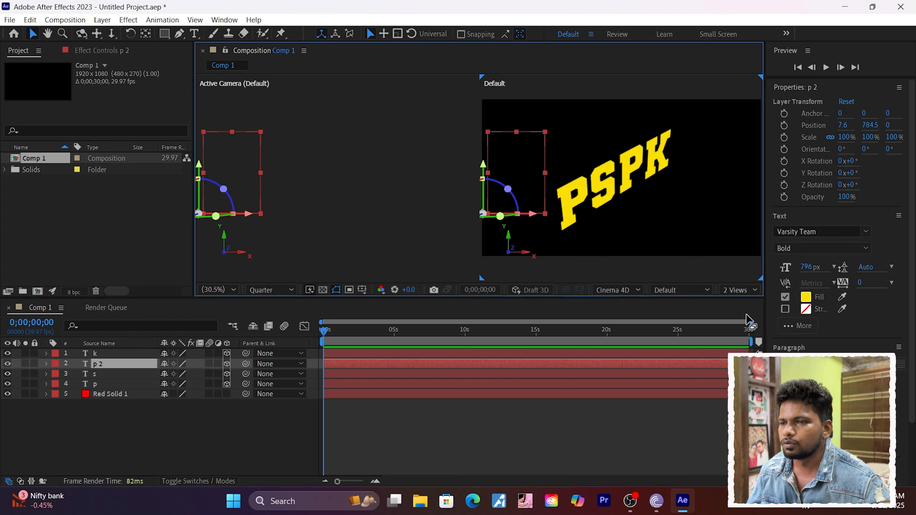
pyautogui.click(739, 292)
pyautogui.click(743, 302)
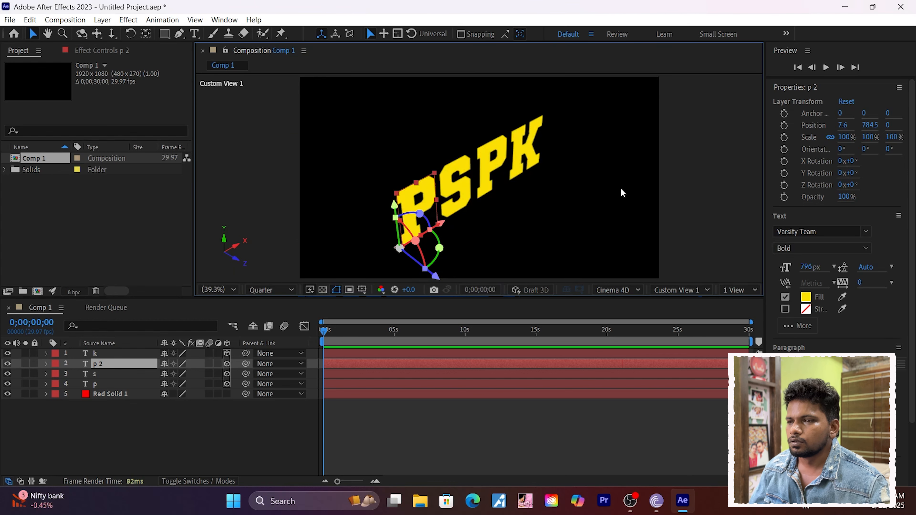
pyautogui.click(695, 290)
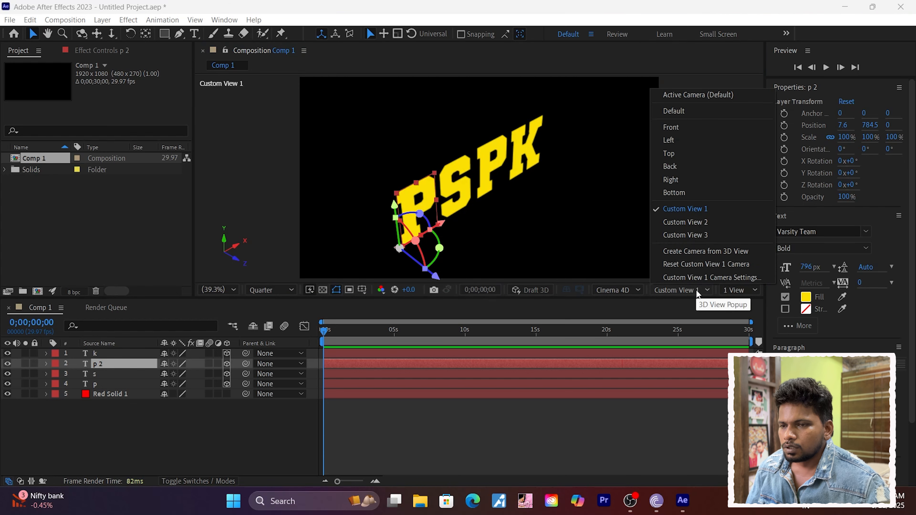
pyautogui.click(696, 222)
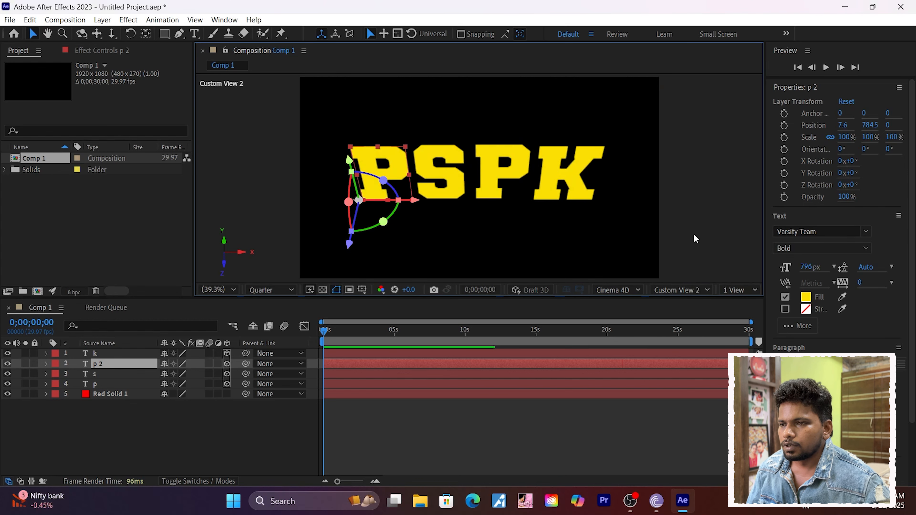
pyautogui.click(699, 291)
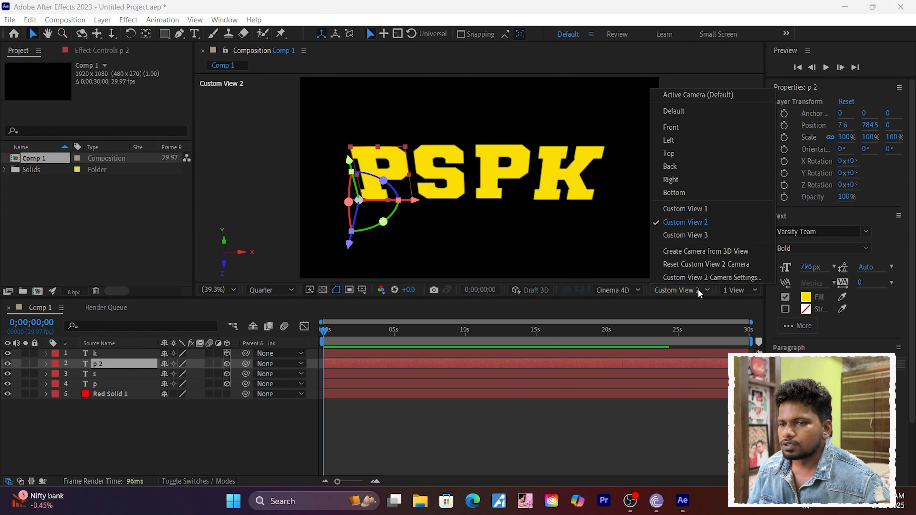
pyautogui.click(694, 209)
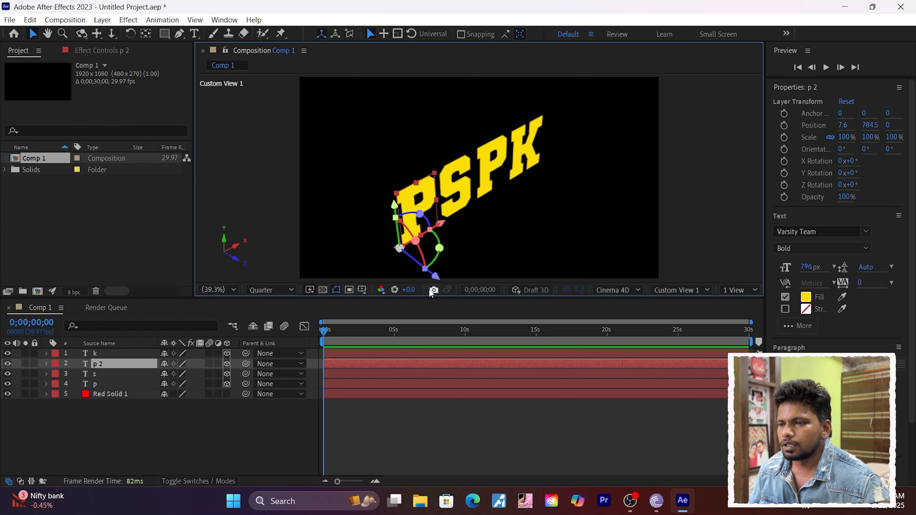
# Enlarge the composition viewer and split it into two views, with Active Camera beside Custom View 1
pyautogui.moveTo(415, 297); pyautogui.dragTo(424, 338)
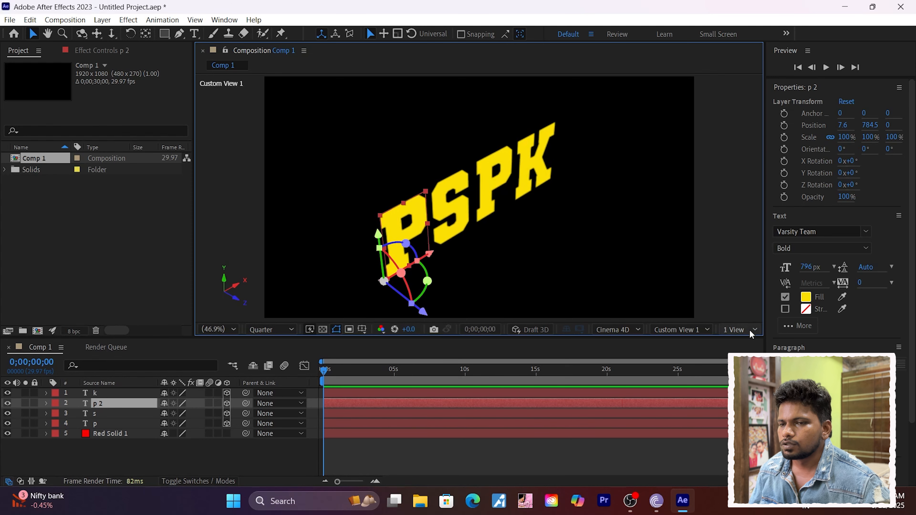
pyautogui.click(743, 329)
pyautogui.click(753, 352)
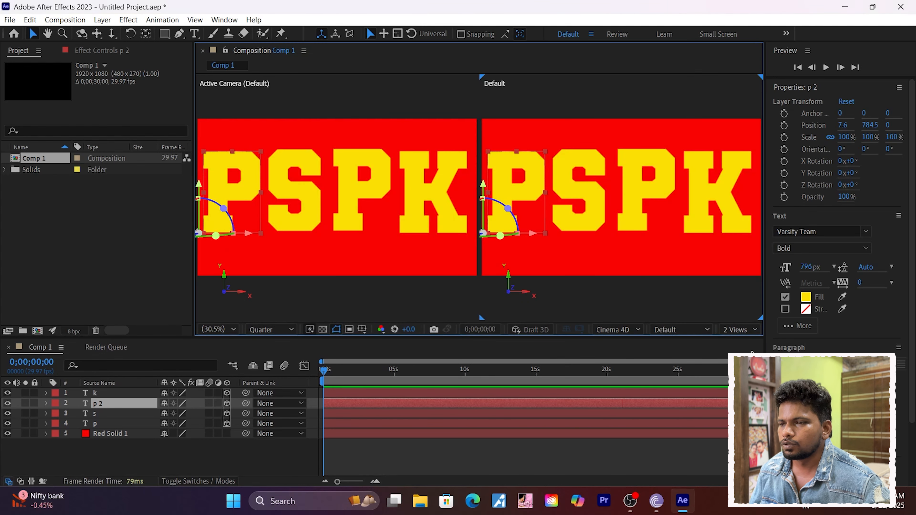
pyautogui.click(692, 332)
pyautogui.click(691, 250)
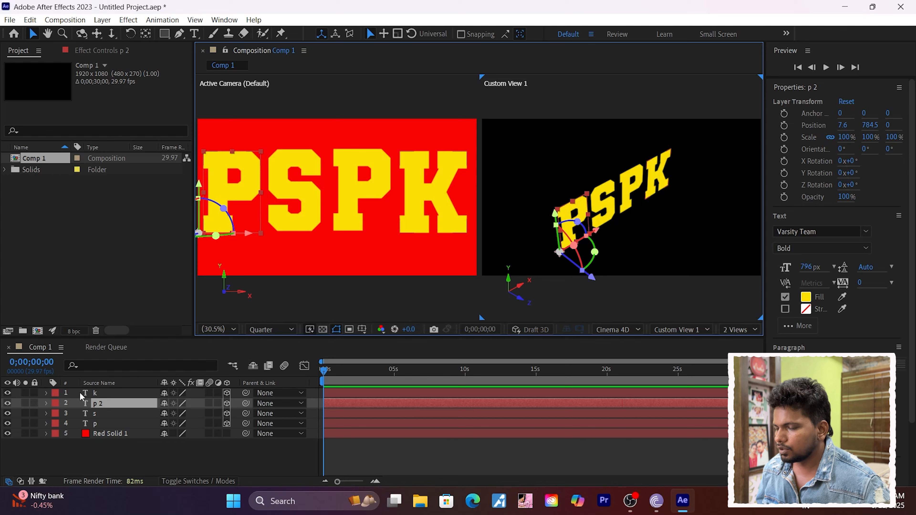
# Reveal the Position property of all four text layers k, p 2, s and p in the timeline
pyautogui.keyDown('ctrl'); pyautogui.click(86, 393); pyautogui.keyUp('ctrl')
pyautogui.keyDown('ctrl'); pyautogui.click(104, 414); pyautogui.keyUp('ctrl')
pyautogui.keyDown('ctrl'); pyautogui.click(104, 422); pyautogui.keyUp('ctrl')
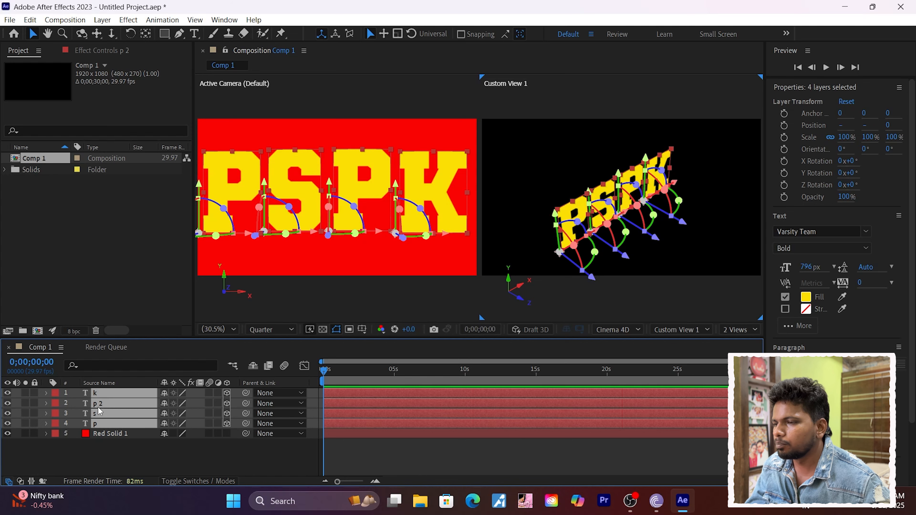
pyautogui.press('p')
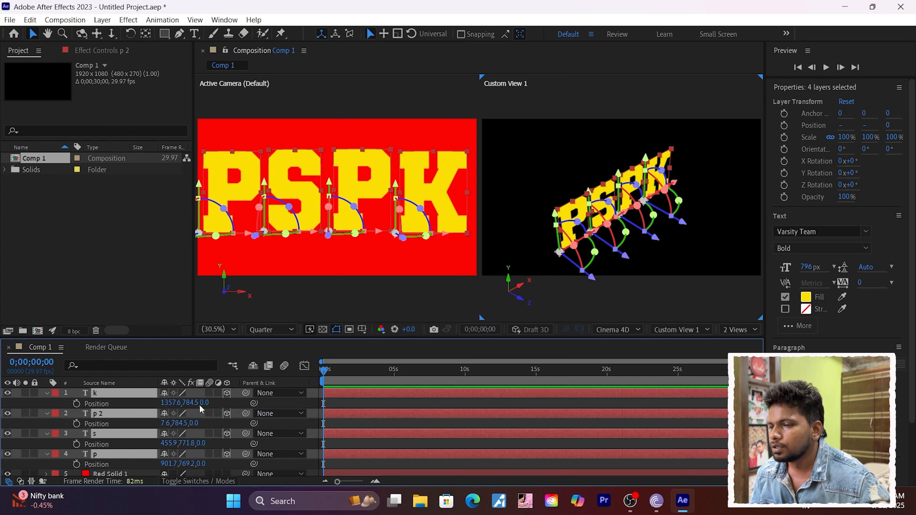
pyautogui.click(41, 404)
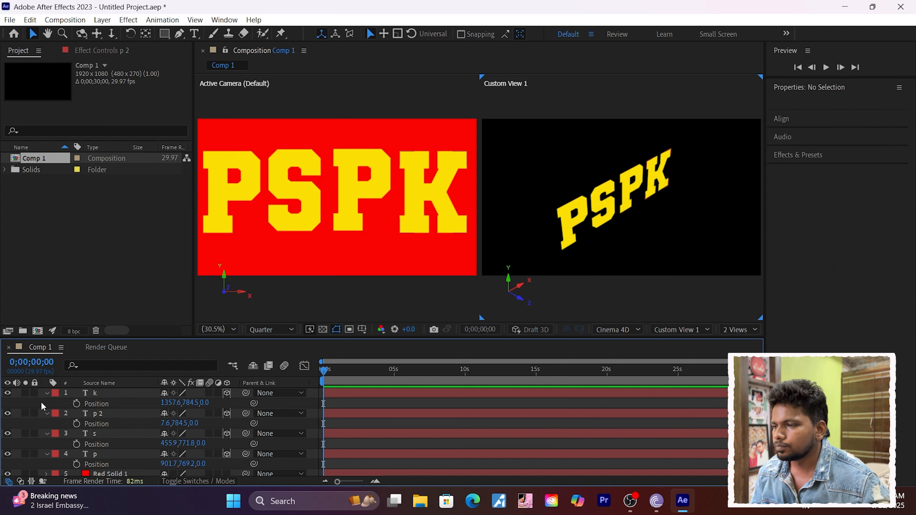
# Bring the k layer forward toward the camera to a Z position of about -1511
pyautogui.click(96, 392)
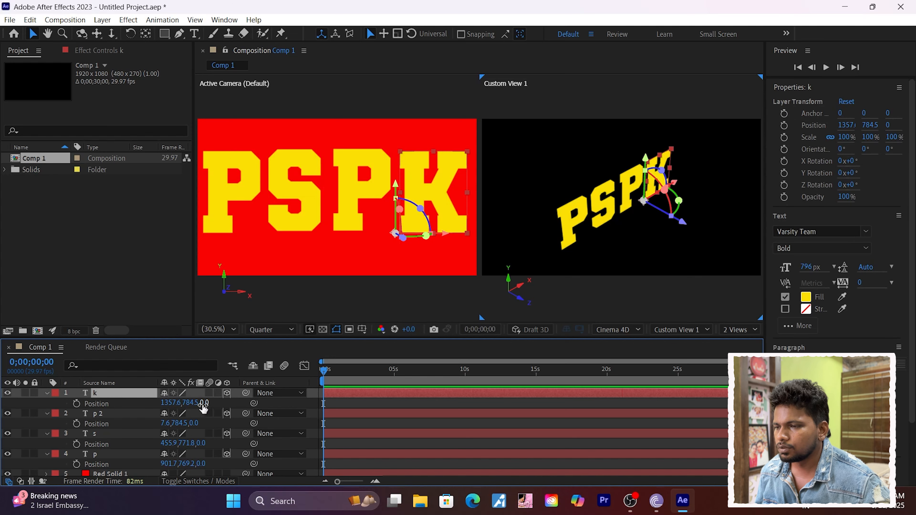
pyautogui.moveTo(203, 403); pyautogui.dragTo(3, 403)
pyautogui.press('Return')
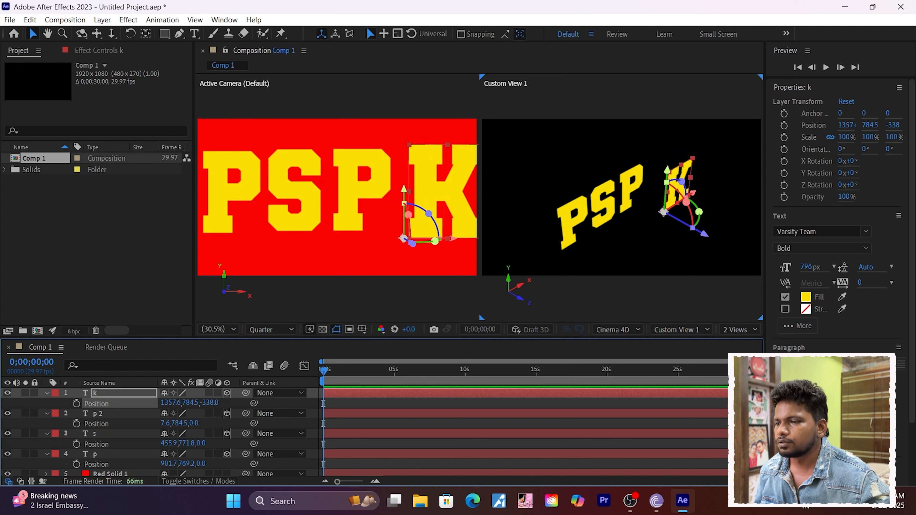
pyautogui.moveTo(209, 402); pyautogui.dragTo(0, 403)
pyautogui.moveTo(210, 403); pyautogui.dragTo(0, 407)
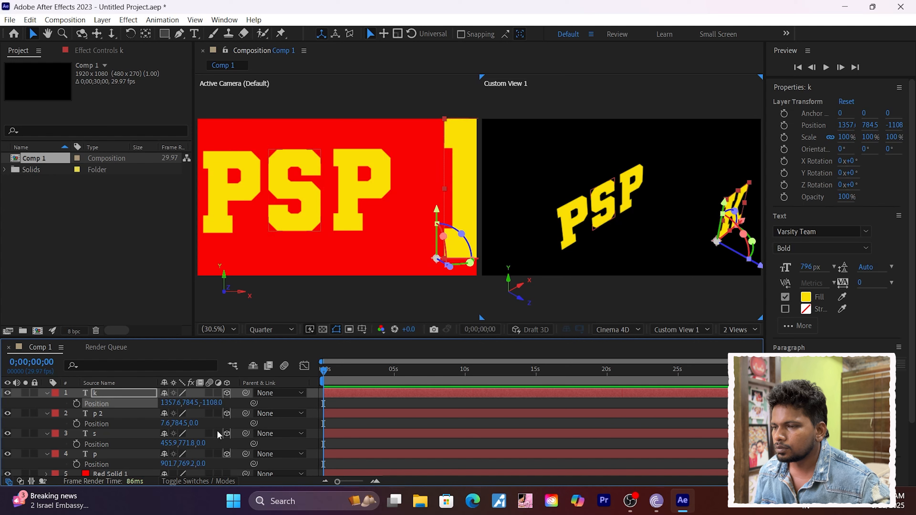
pyautogui.moveTo(215, 408); pyautogui.dragTo(2, 431)
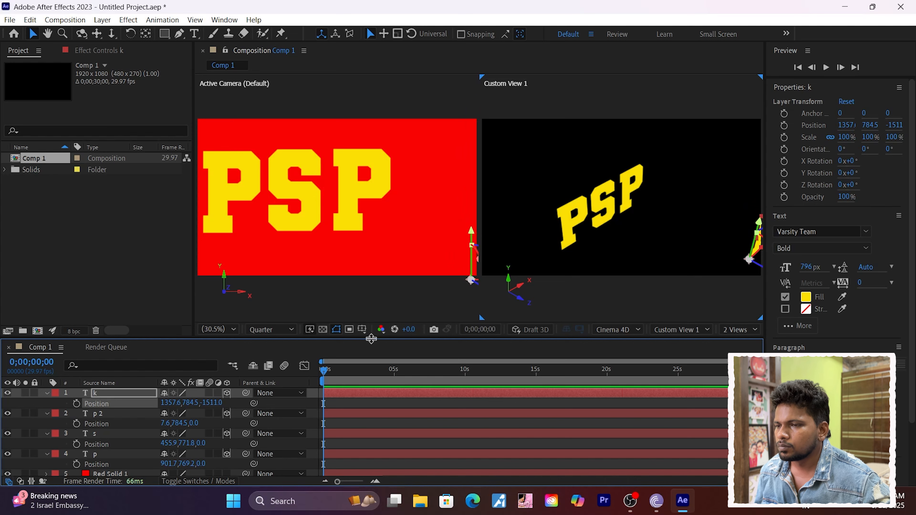
# Enlarge the timeline area and add Position keyframes at 0;00;00;00 to the layers k, p 2, s and p
pyautogui.moveTo(372, 340); pyautogui.dragTo(372, 303)
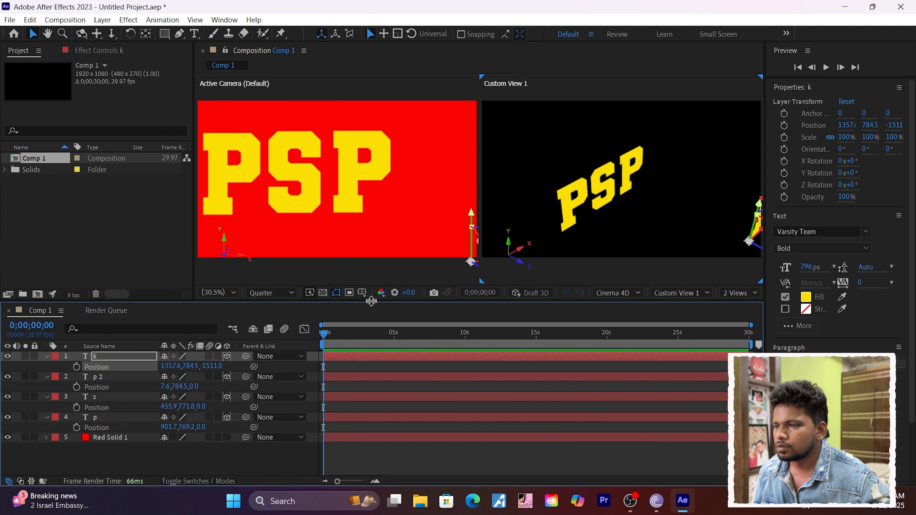
pyautogui.click(76, 366)
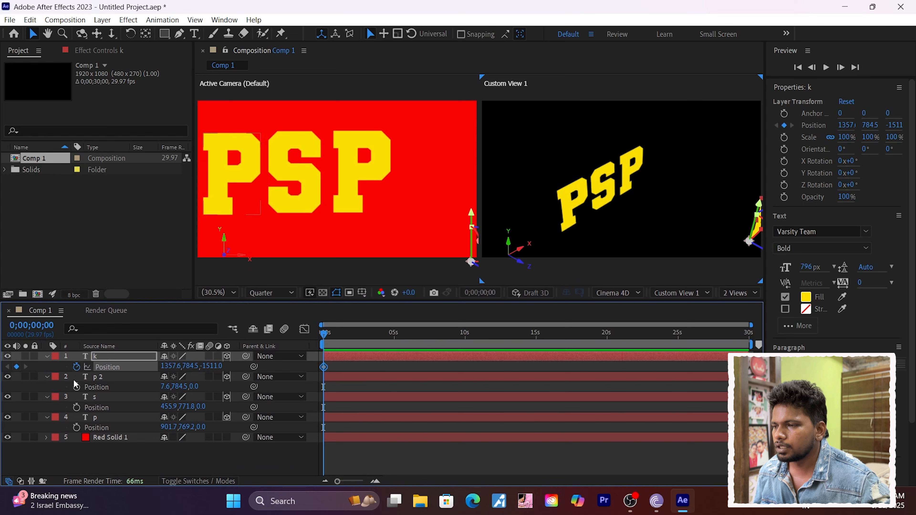
pyautogui.click(76, 387)
pyautogui.click(76, 407)
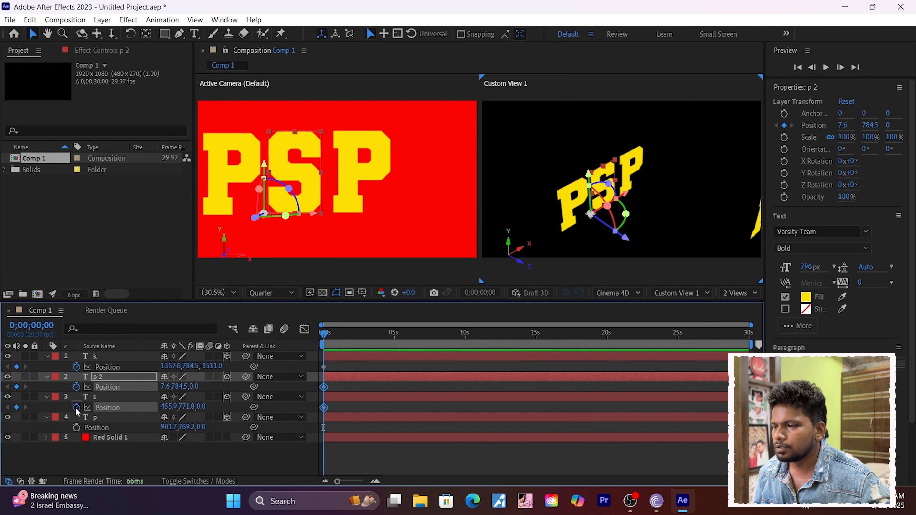
pyautogui.click(76, 428)
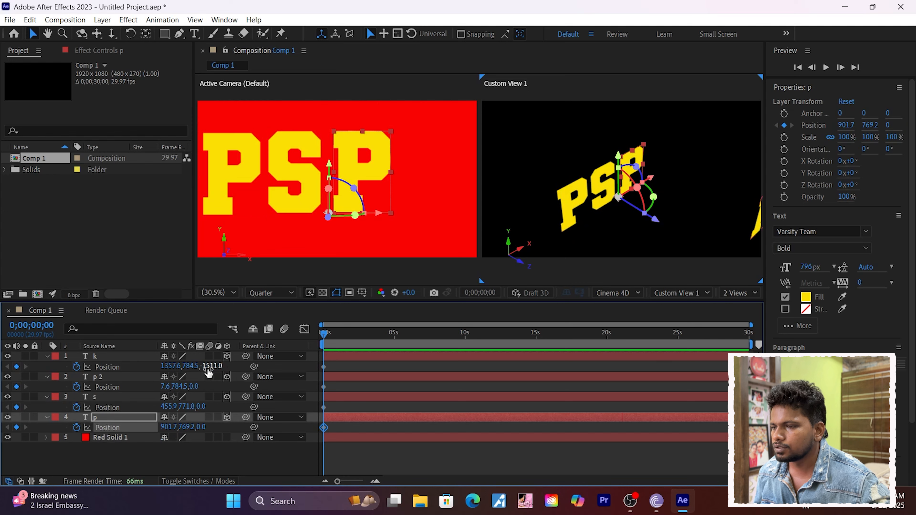
# At the first frame, bring k forward to a Z position of about -1690 and p 2 to about -1657
pyautogui.moveTo(211, 370); pyautogui.dragTo(122, 386)
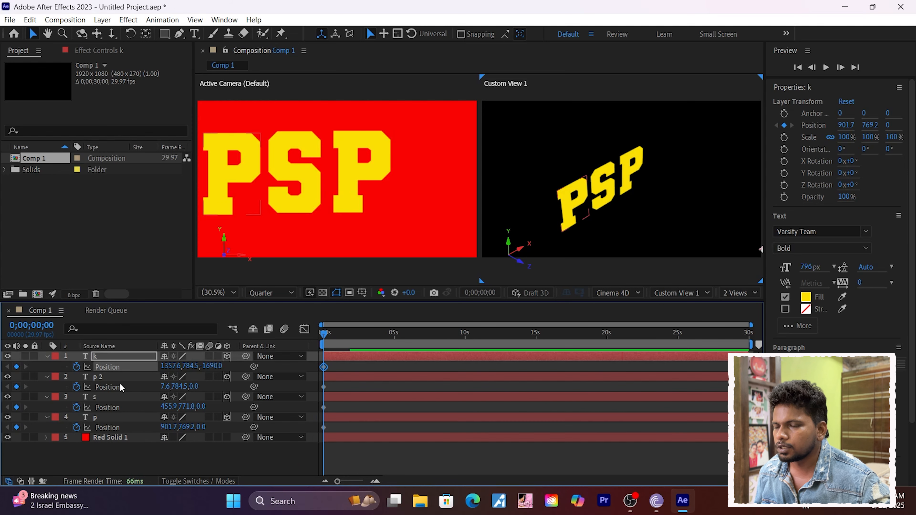
pyautogui.click(127, 378)
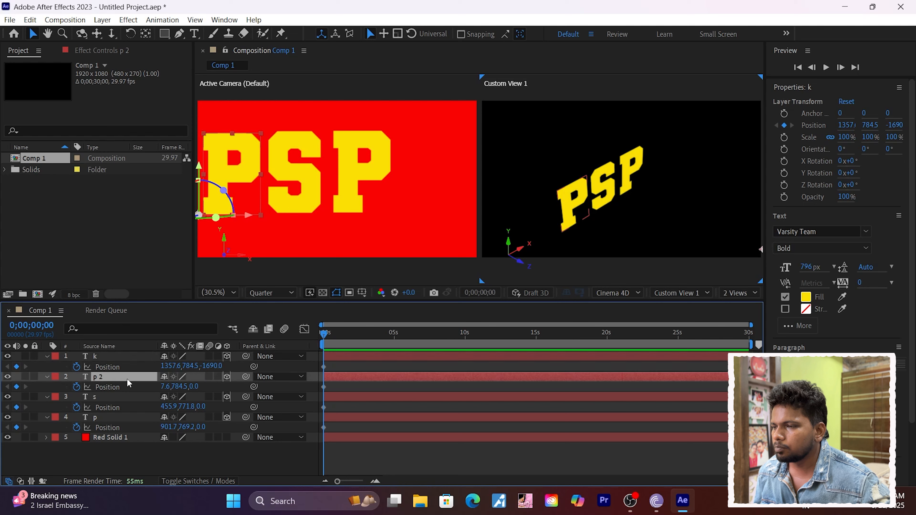
pyautogui.moveTo(193, 390); pyautogui.dragTo(2, 410)
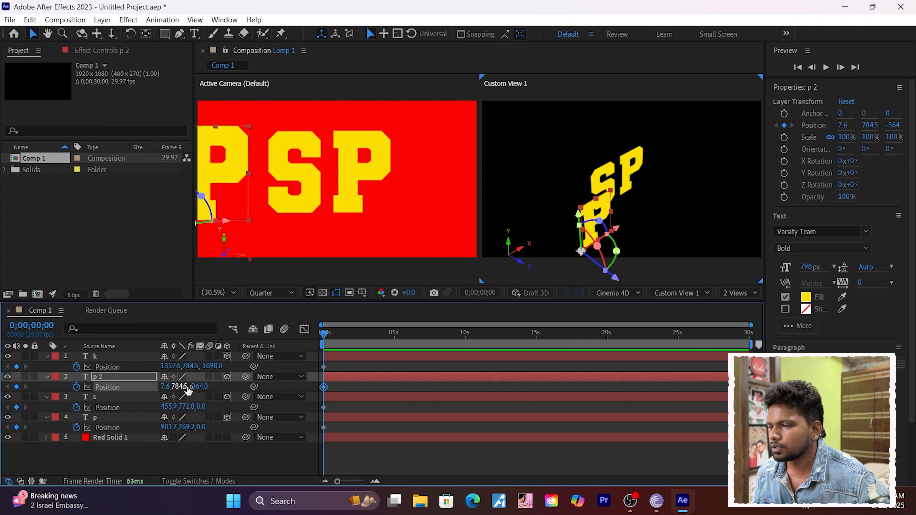
pyautogui.moveTo(198, 387); pyautogui.dragTo(3, 427)
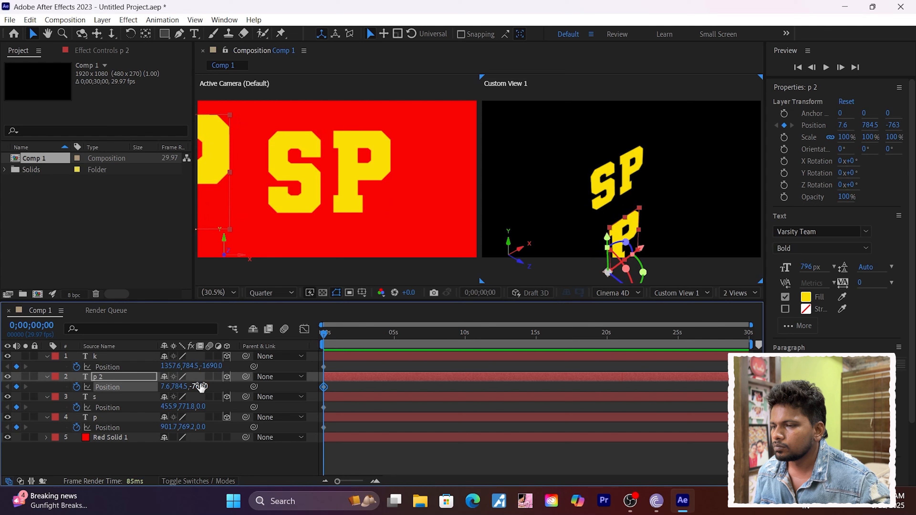
pyautogui.moveTo(201, 390); pyautogui.dragTo(2, 449)
pyautogui.moveTo(202, 386); pyautogui.dragTo(2, 459)
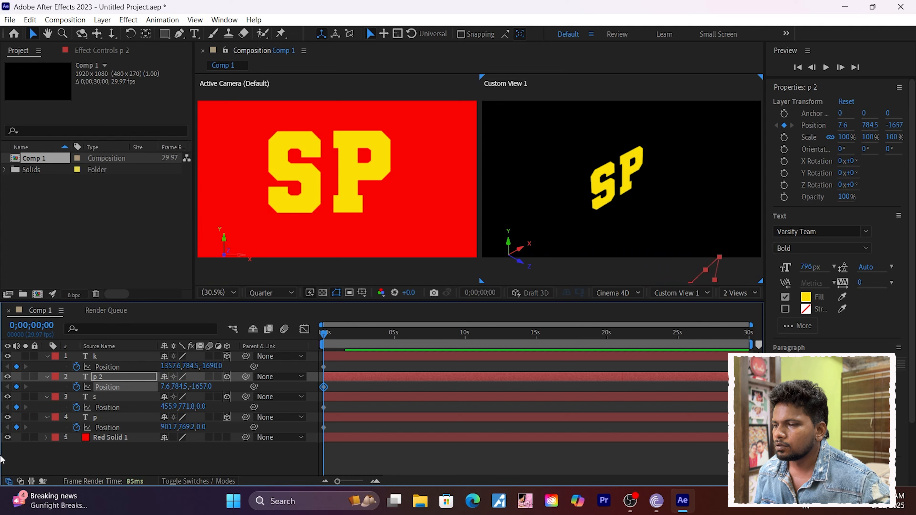
# At the first frame, bring the s layer forward toward the camera to a Z position of about -2470
pyautogui.click(105, 398)
pyautogui.moveTo(203, 408); pyautogui.dragTo(2, 417)
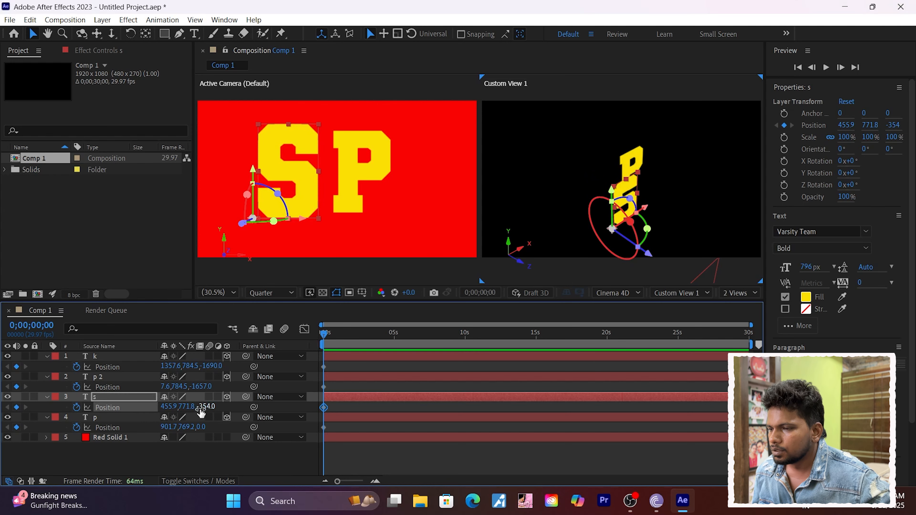
pyautogui.moveTo(209, 413); pyautogui.dragTo(1, 491)
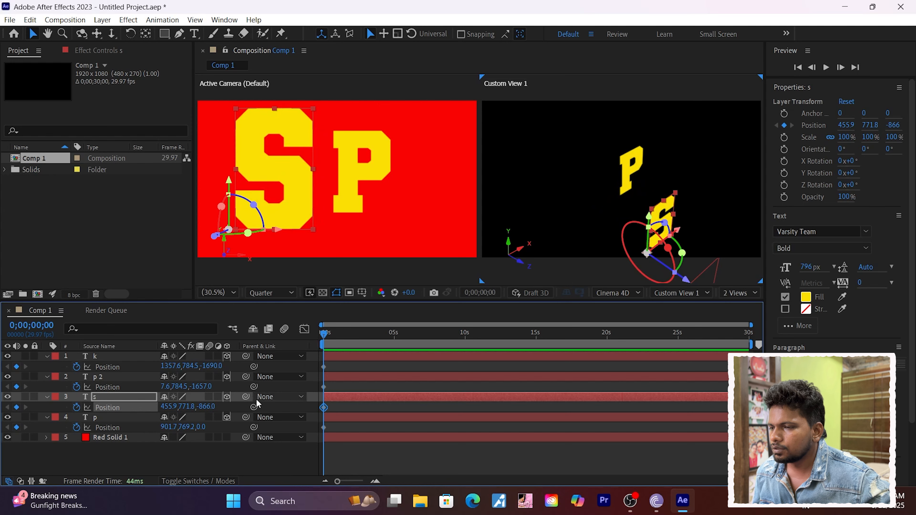
pyautogui.moveTo(210, 406); pyautogui.dragTo(45, 409)
pyautogui.moveTo(209, 407); pyautogui.dragTo(149, 436)
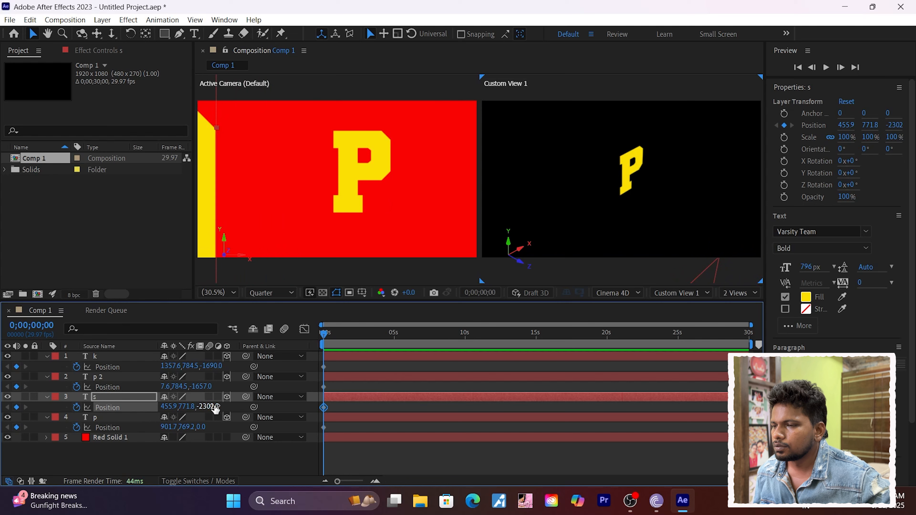
pyautogui.moveTo(205, 405); pyautogui.dragTo(140, 418)
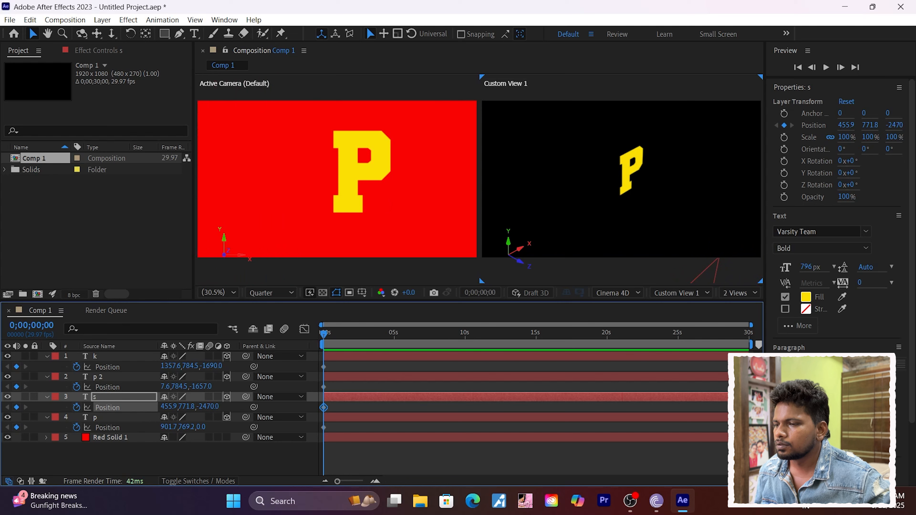
# Bring the p layer forward past the camera at the first frame, to a Z position of about -2895
pyautogui.click(100, 418)
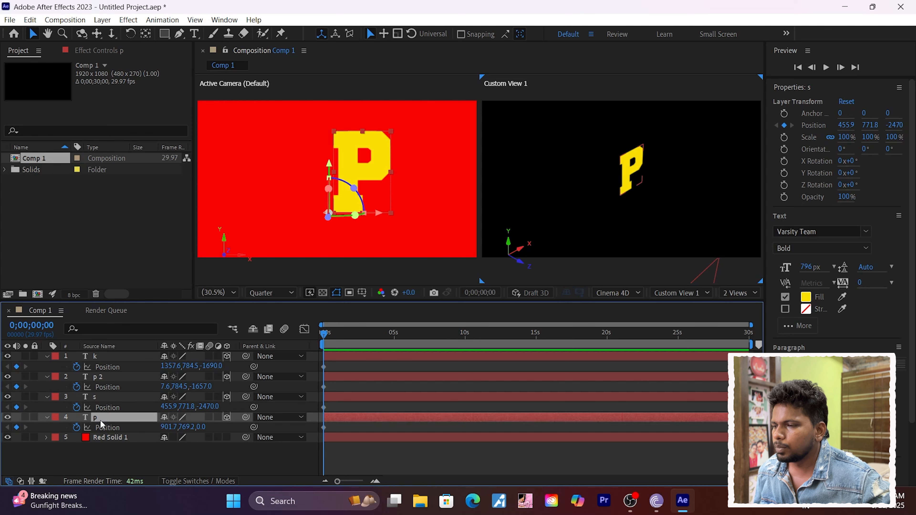
pyautogui.moveTo(201, 427); pyautogui.dragTo(14, 438)
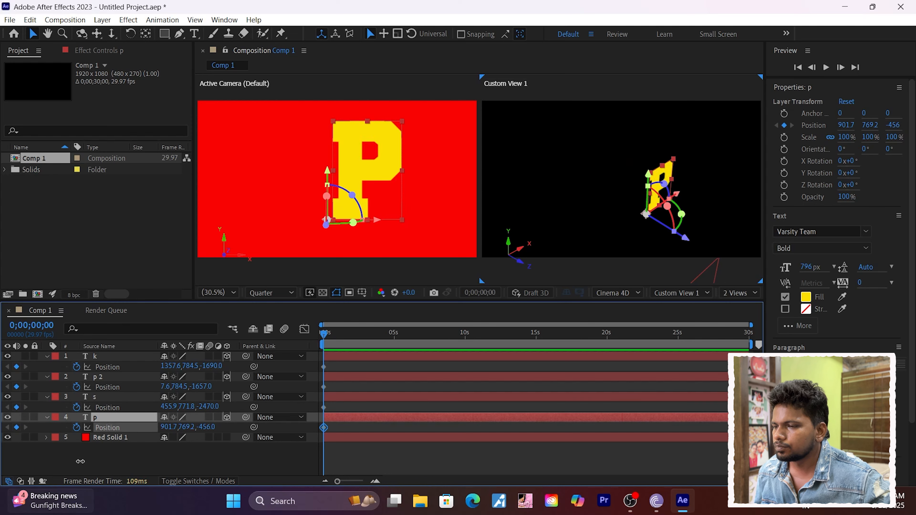
pyautogui.moveTo(207, 427); pyautogui.dragTo(238, 421)
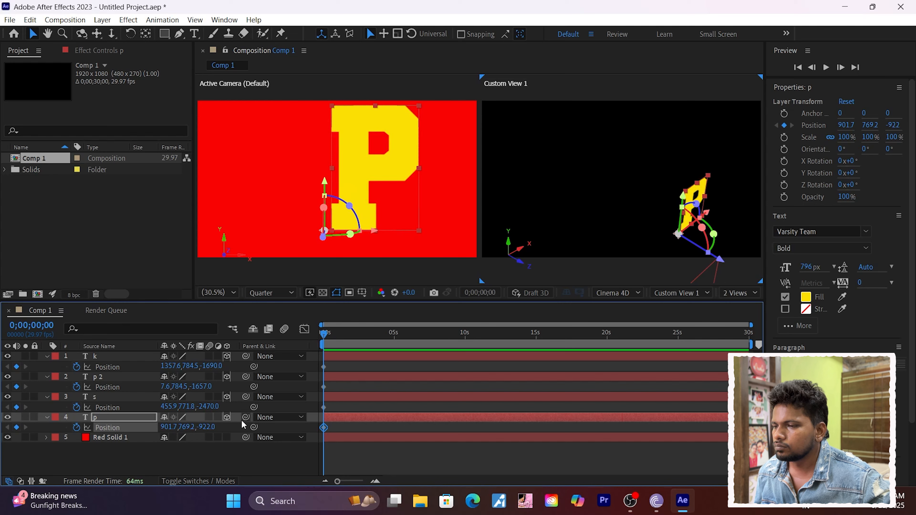
pyautogui.moveTo(182, 427); pyautogui.dragTo(661, 450)
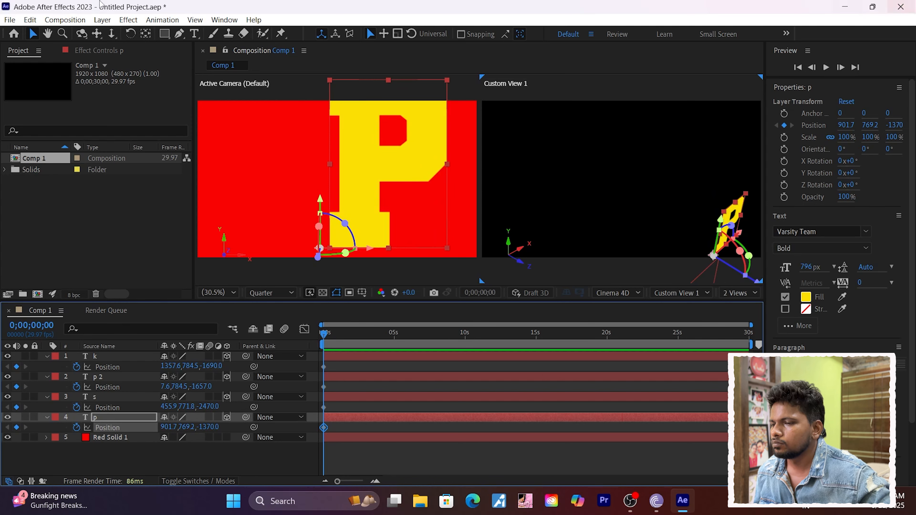
pyautogui.moveTo(212, 434); pyautogui.dragTo(1, 493)
pyautogui.moveTo(197, 427); pyautogui.dragTo(3, 411)
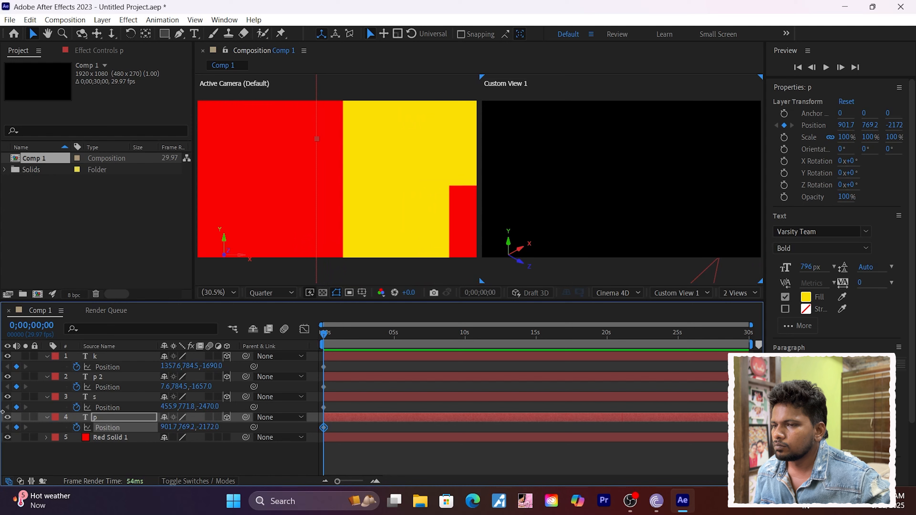
pyautogui.moveTo(179, 428); pyautogui.dragTo(3, 438)
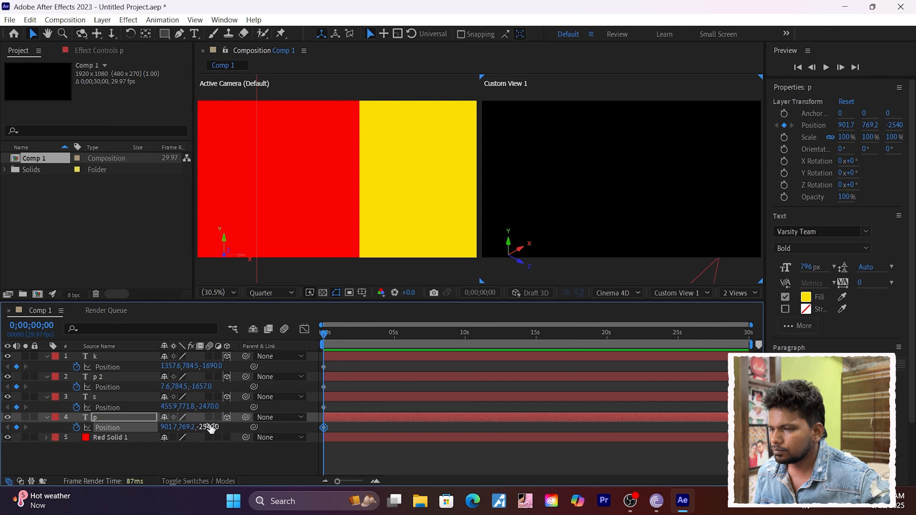
pyautogui.moveTo(198, 427); pyautogui.dragTo(25, 437)
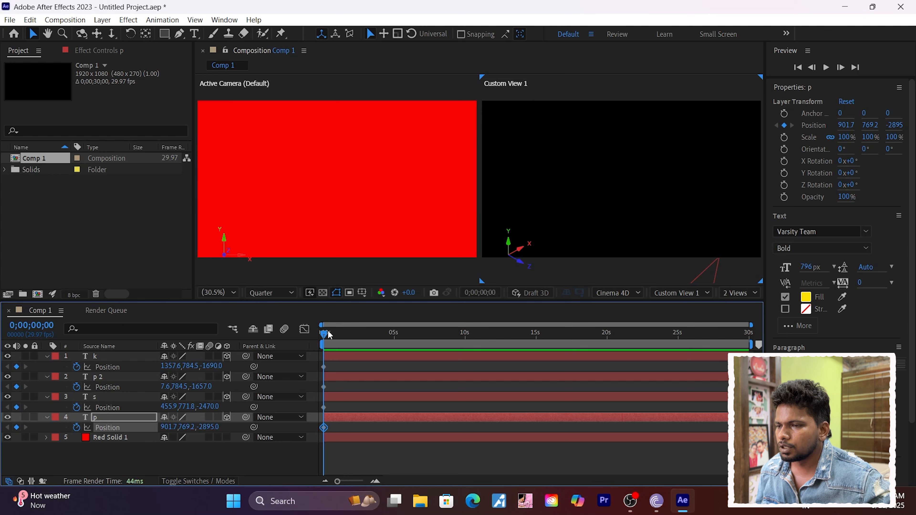
# At 0;00;03;28, set the Z position of the k and p 2 layers to 0
pyautogui.moveTo(325, 335); pyautogui.dragTo(379, 345)
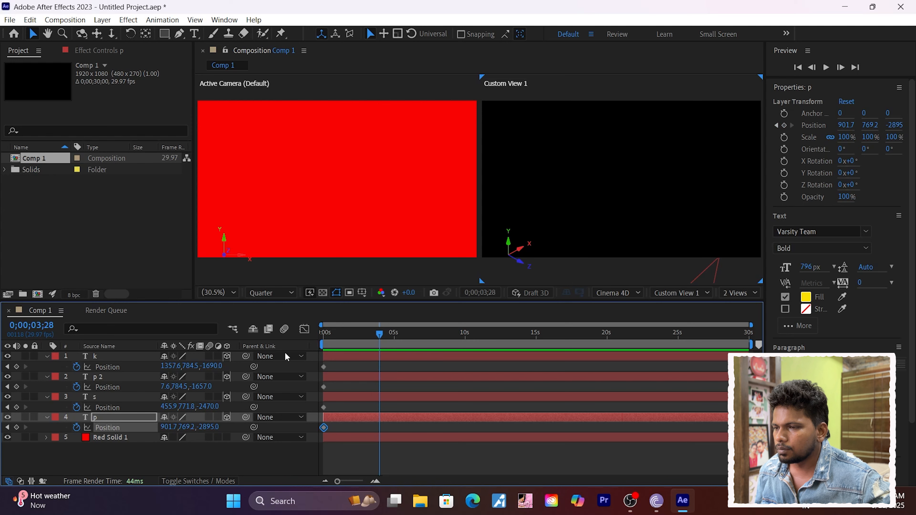
pyautogui.click(209, 365)
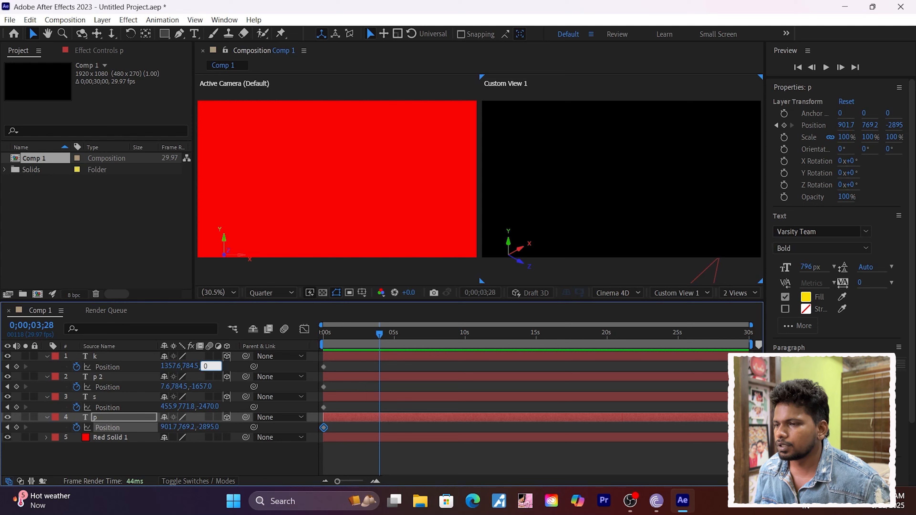
pyautogui.write('0')
pyautogui.press('Return')
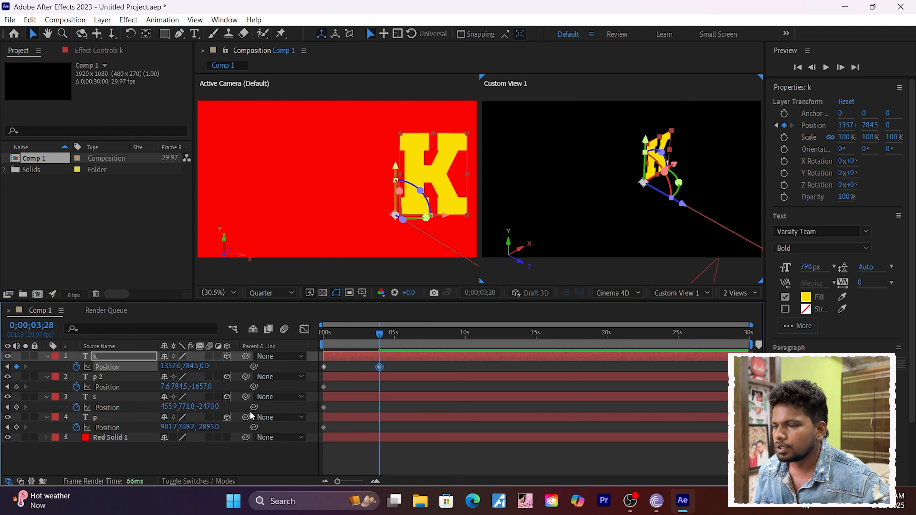
pyautogui.click(199, 386)
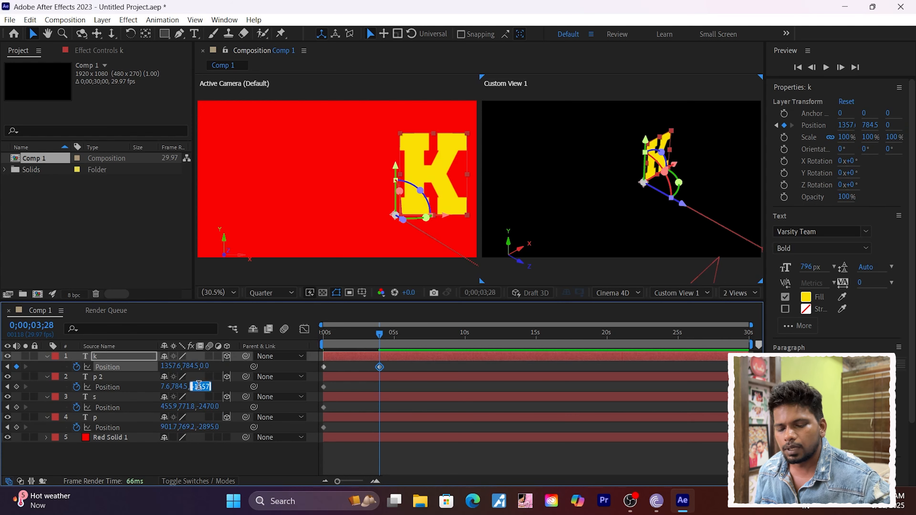
pyautogui.press('Return')
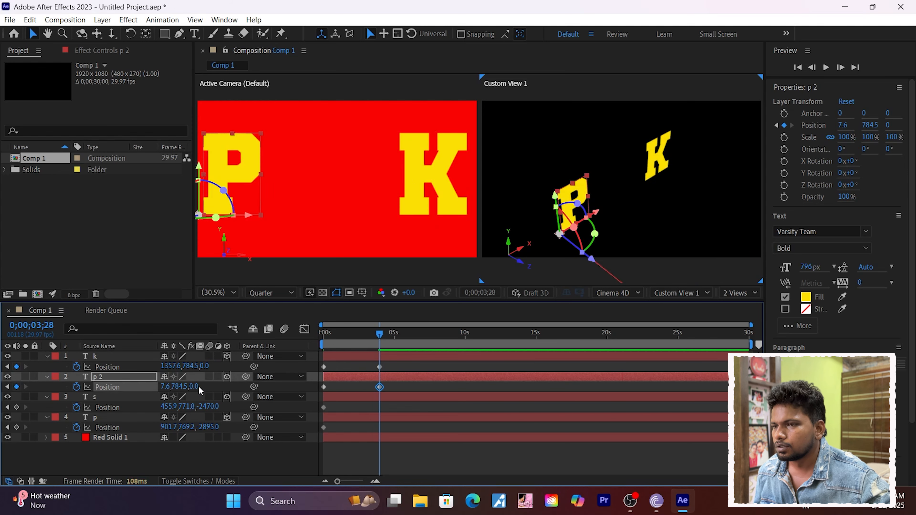
# Set the Z position of the s and p layers to 0 at the same frame, 0;00;03;28
pyautogui.click(202, 407)
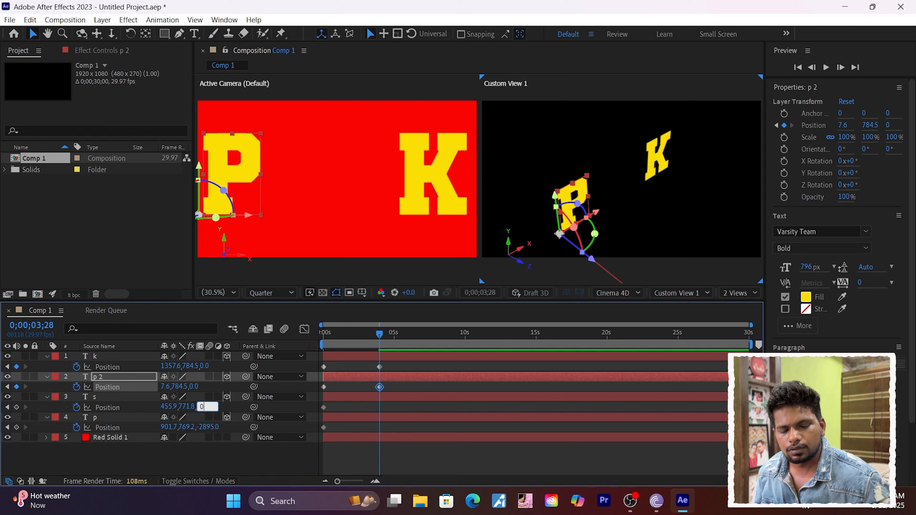
pyautogui.write('0')
pyautogui.press('Return')
pyautogui.click(204, 428)
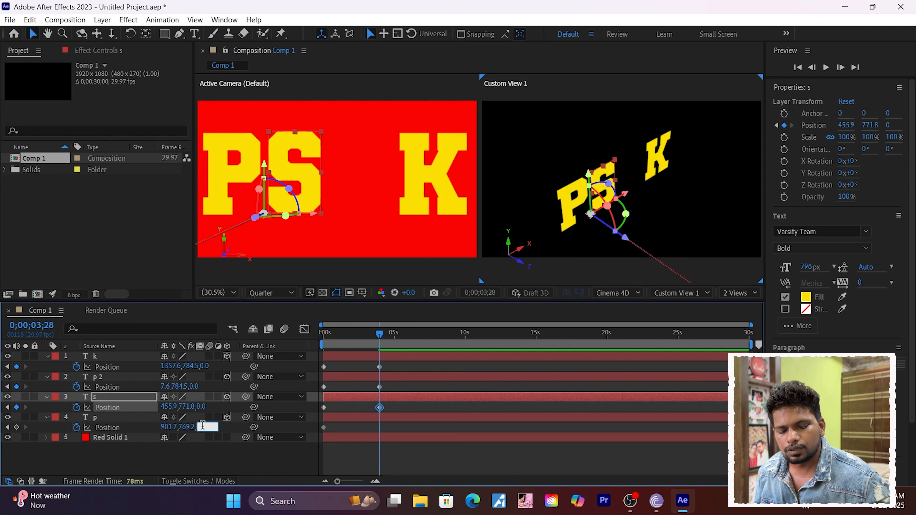
pyautogui.write('0')
pyautogui.press('Return')
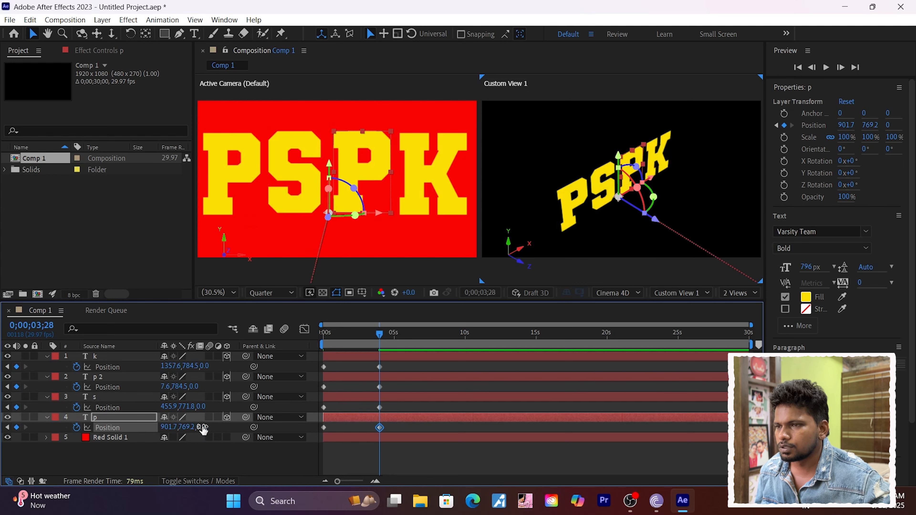
# Preview the letter animation from the first frame and return to 0;00;00;00
pyautogui.moveTo(380, 336); pyautogui.dragTo(309, 347)
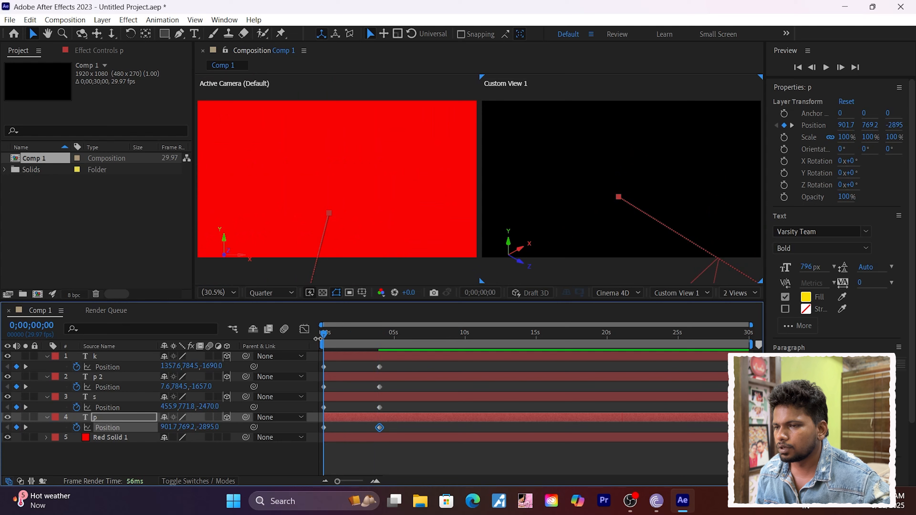
pyautogui.press('space')
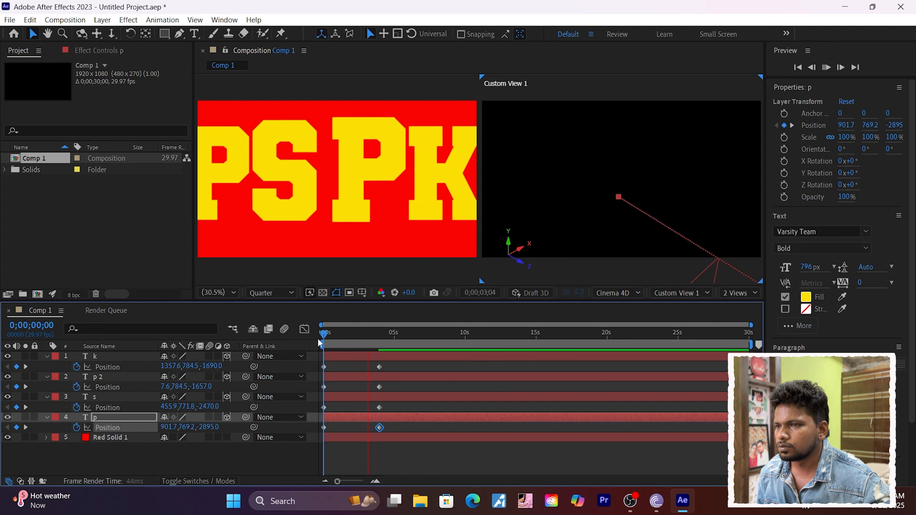
pyautogui.press('space')
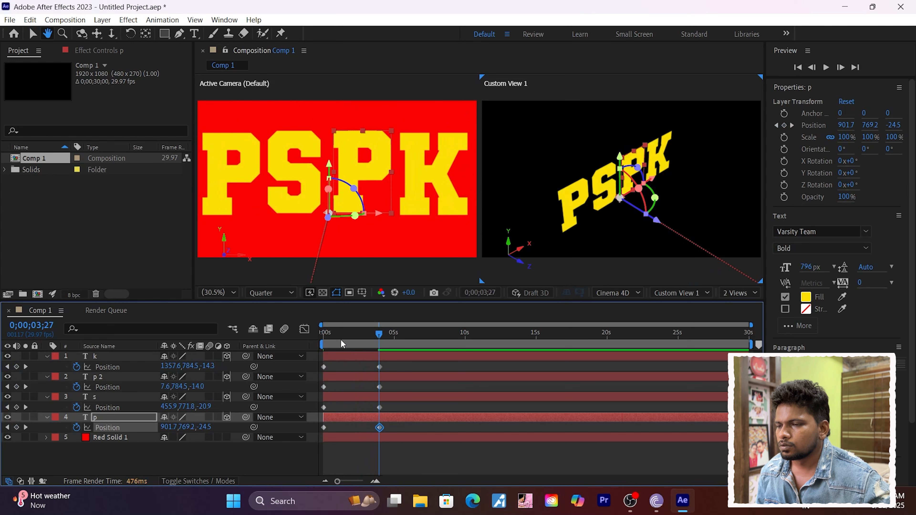
pyautogui.moveTo(380, 335); pyautogui.dragTo(300, 348)
# Select all Position keyframes of the four letter layers and apply Easy Ease to them
pyautogui.click(249, 459)
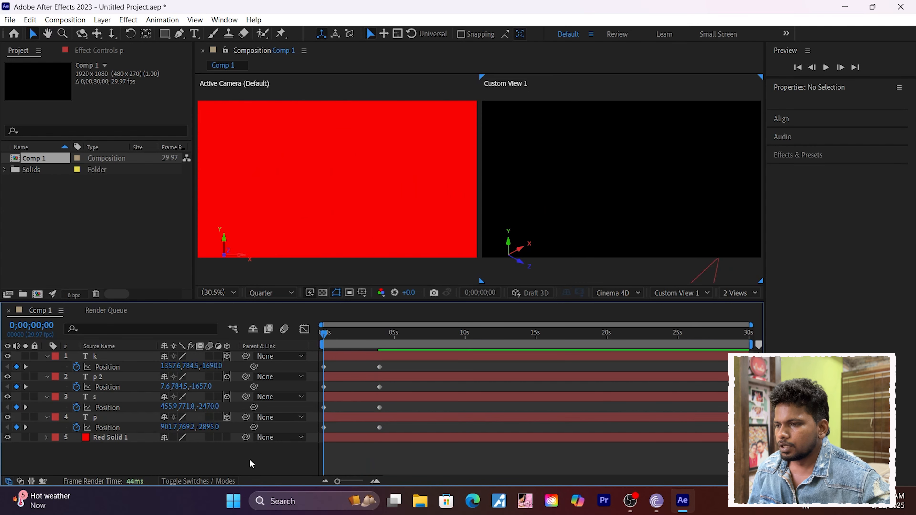
pyautogui.moveTo(392, 366); pyautogui.dragTo(314, 440)
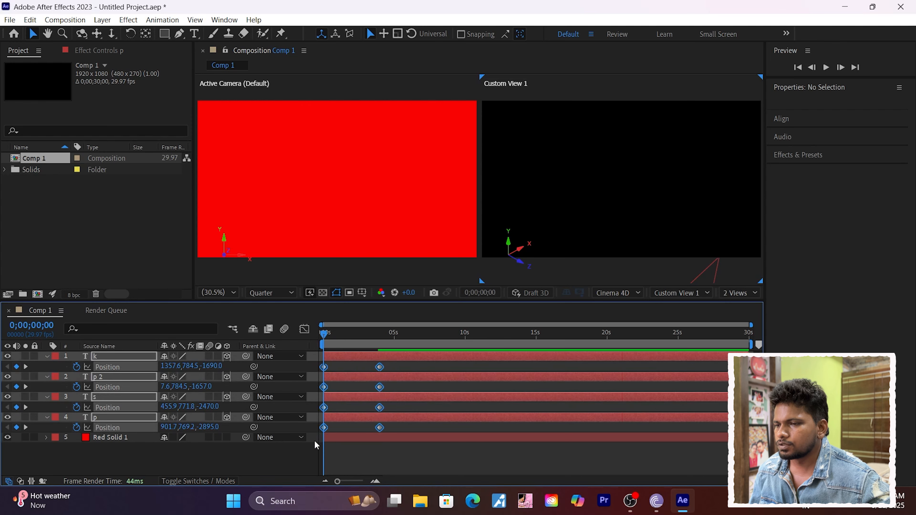
pyautogui.rightClick(380, 371)
pyautogui.moveTo(430, 368)
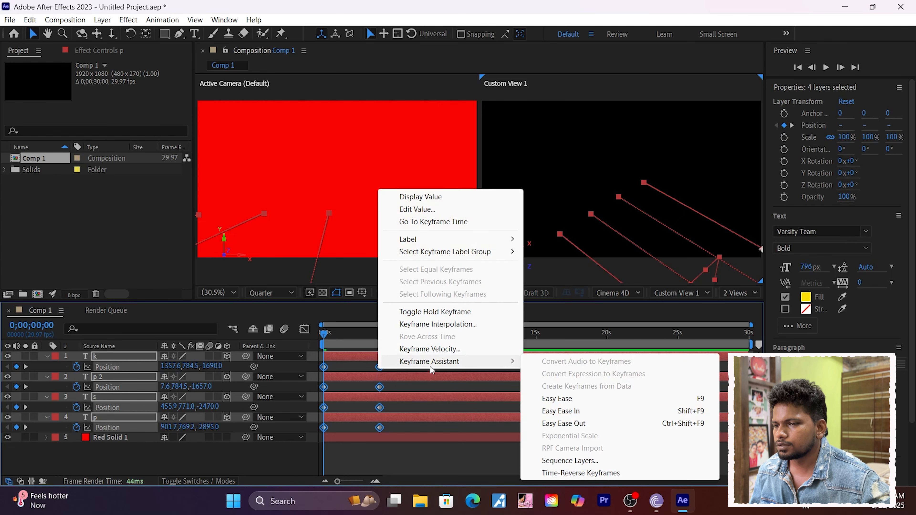
pyautogui.click(565, 405)
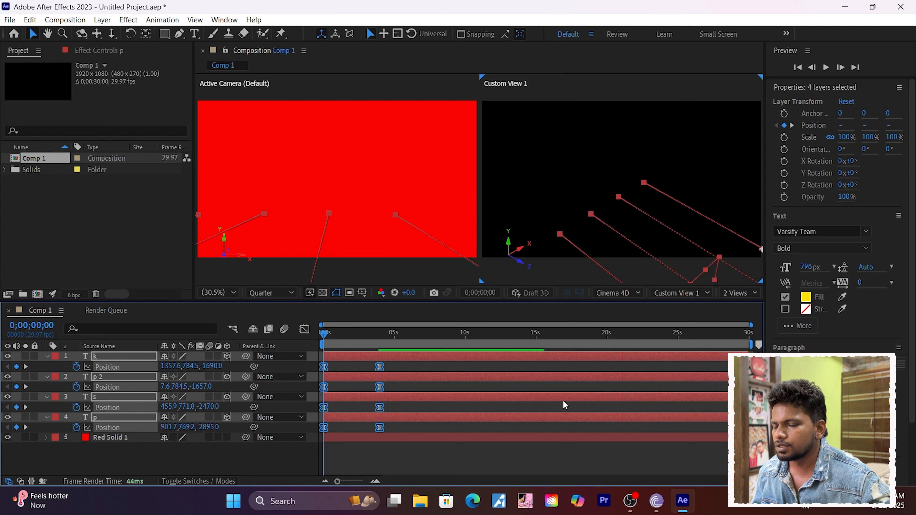
# Play back the eased letter animation, then go back to the first frame
pyautogui.press('space')
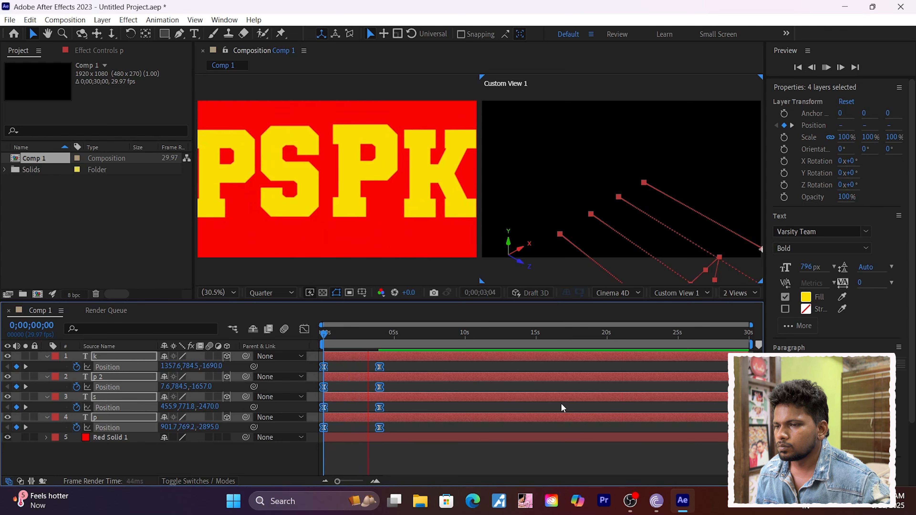
pyautogui.press('space')
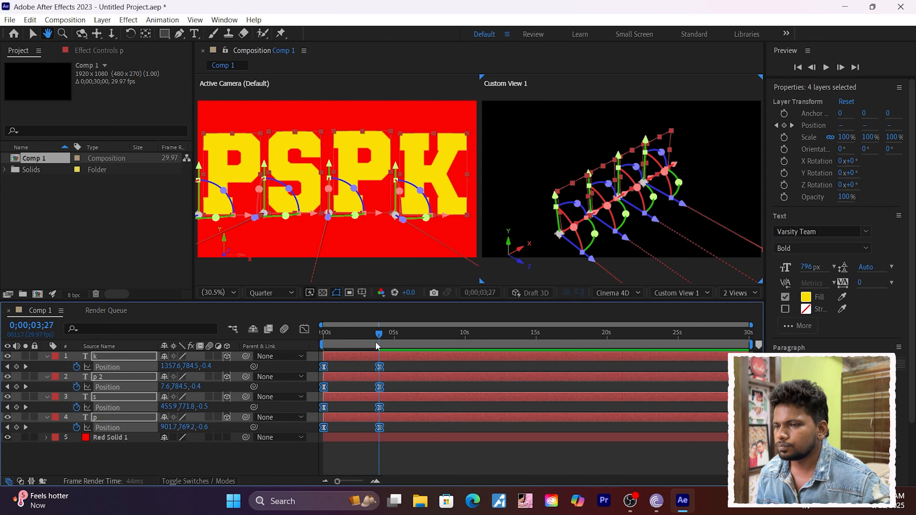
pyautogui.moveTo(341, 344); pyautogui.dragTo(289, 353)
# Deselect everything and collapse the properties of the k, p 2, s and p layers in the timeline
pyautogui.click(118, 464)
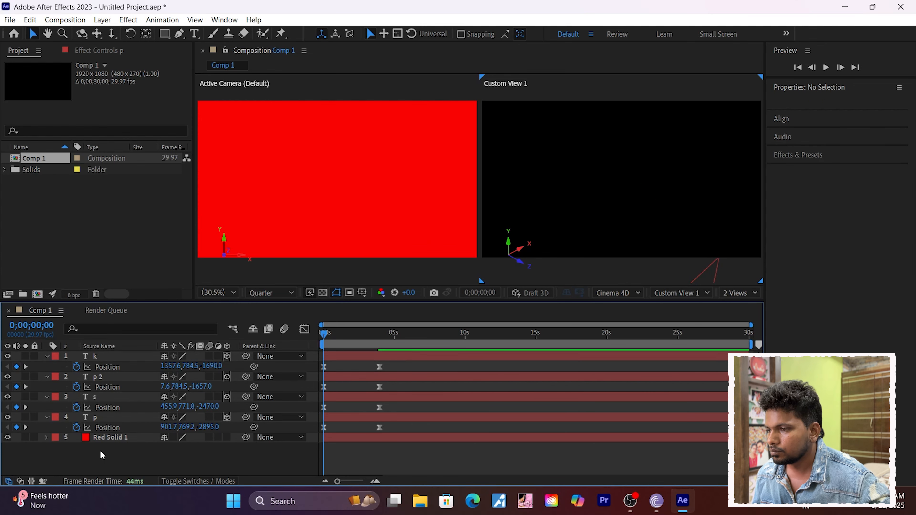
pyautogui.click(47, 357)
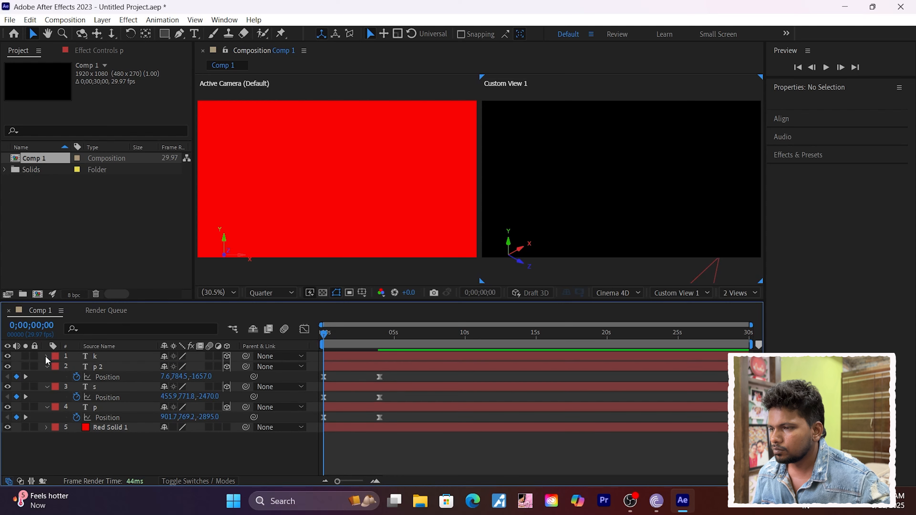
pyautogui.click(45, 367)
pyautogui.click(46, 377)
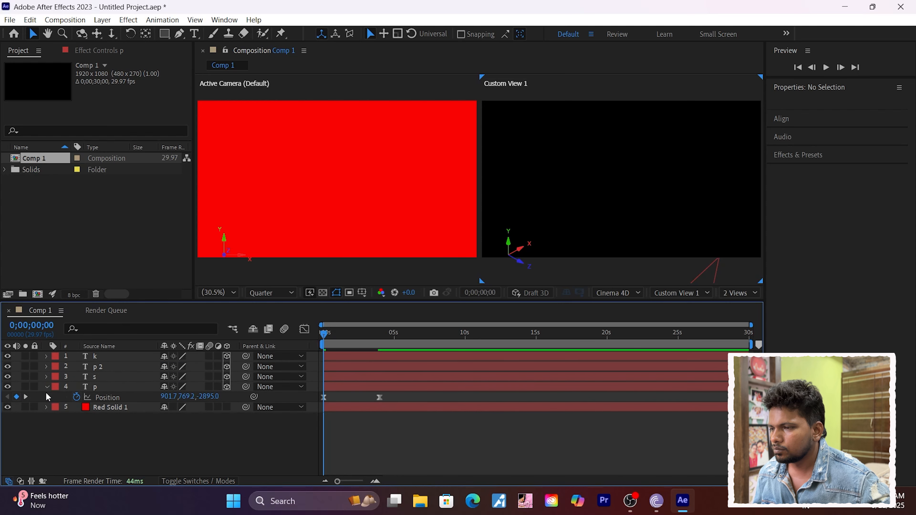
pyautogui.click(46, 387)
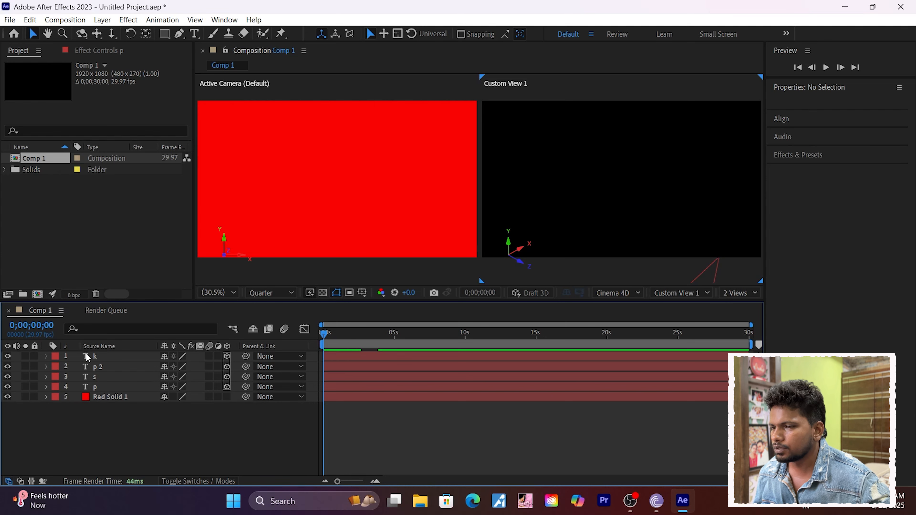
# Go to 0;00;04;06, where the letters are in view, and set the k layer's Extrusion Depth to 100
pyautogui.moveTo(323, 334); pyautogui.dragTo(384, 348)
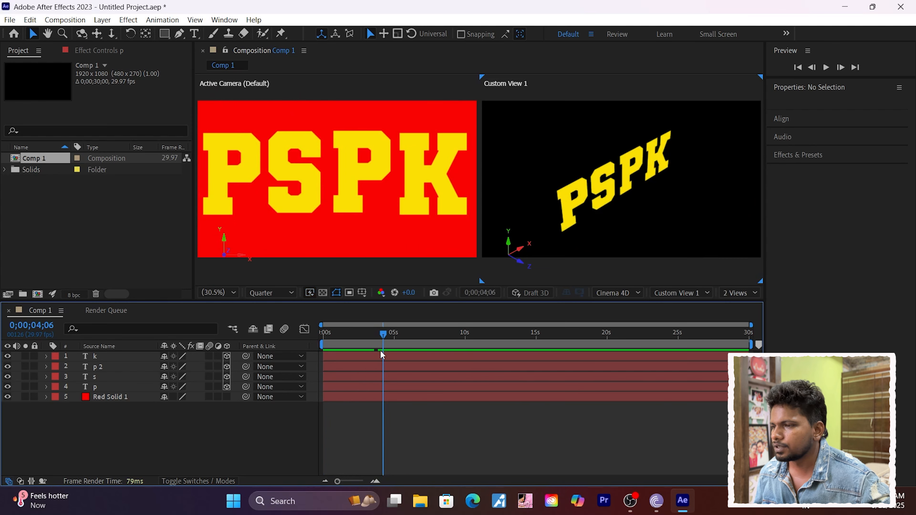
pyautogui.click(45, 357)
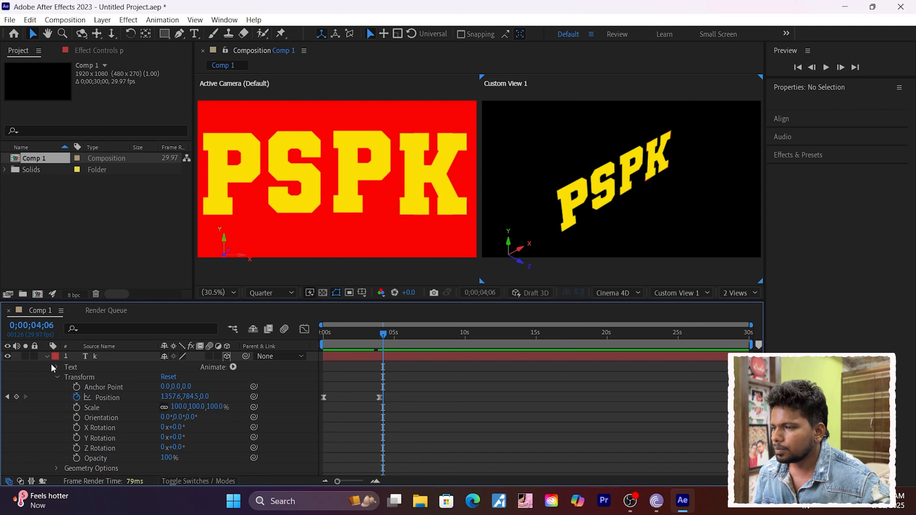
pyautogui.click(56, 378)
pyautogui.click(57, 388)
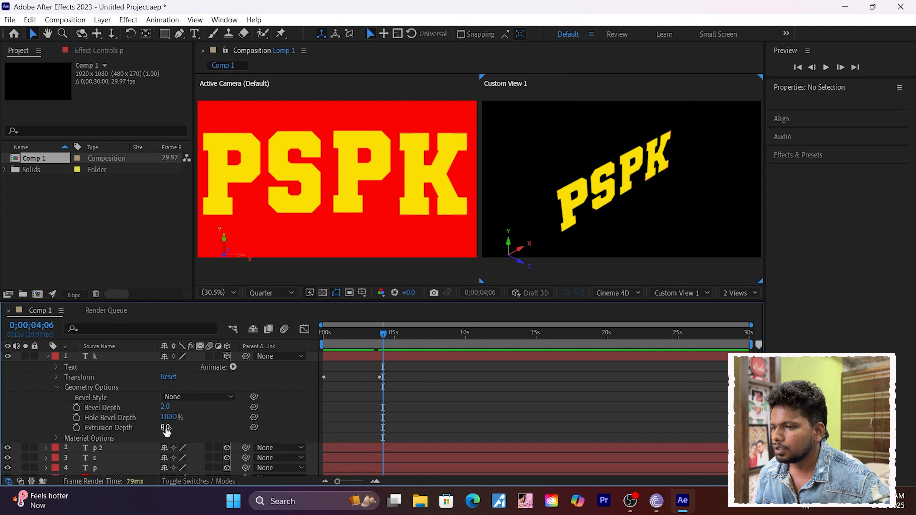
pyautogui.moveTo(166, 427); pyautogui.dragTo(222, 428)
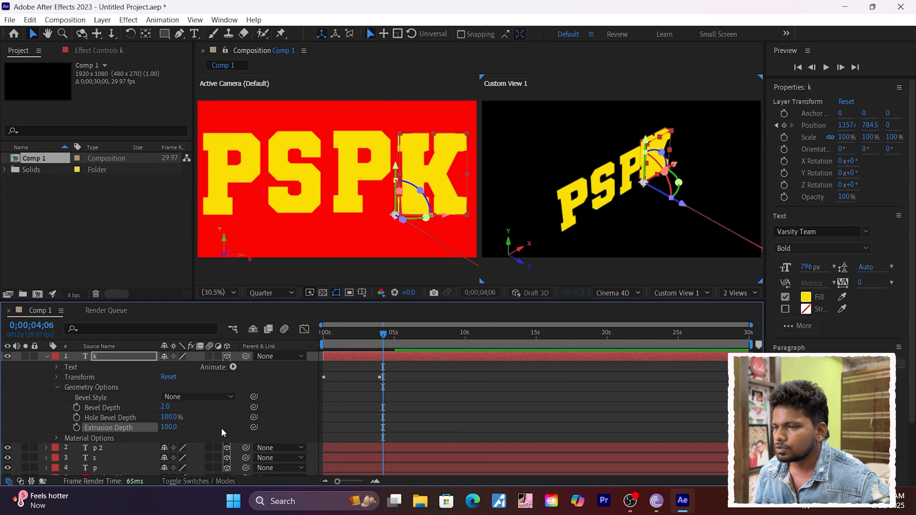
# Add a Side Color RGB text animator to the k layer, set it to blue 0083FF, and collapse the layer
pyautogui.click(234, 368)
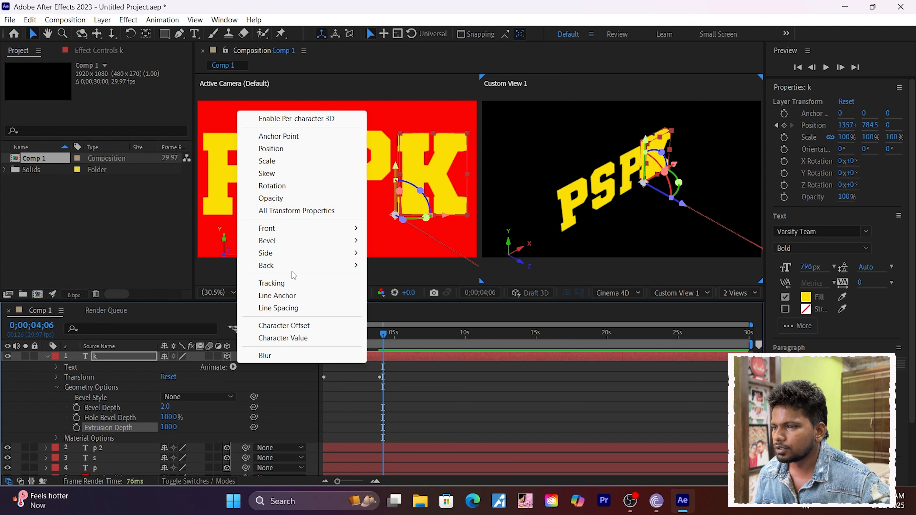
pyautogui.moveTo(291, 254)
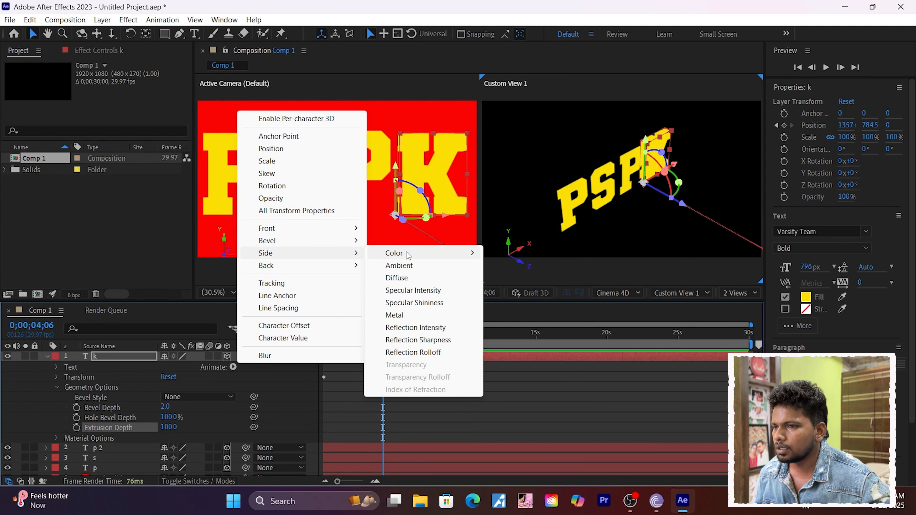
pyautogui.moveTo(409, 256)
pyautogui.click(510, 254)
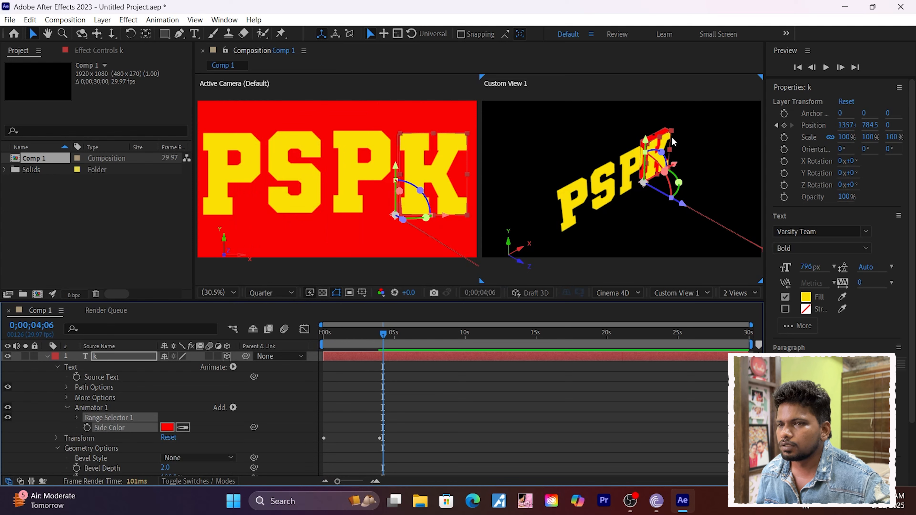
pyautogui.click(167, 428)
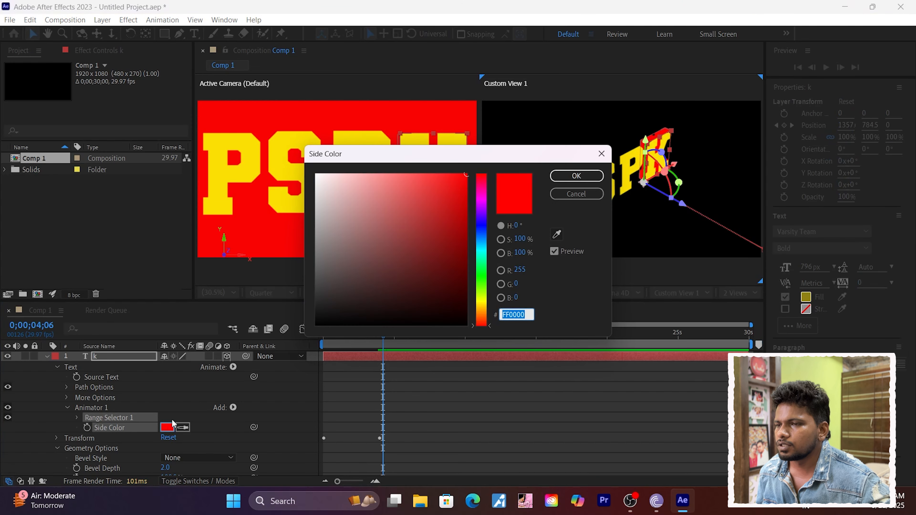
pyautogui.click(485, 239)
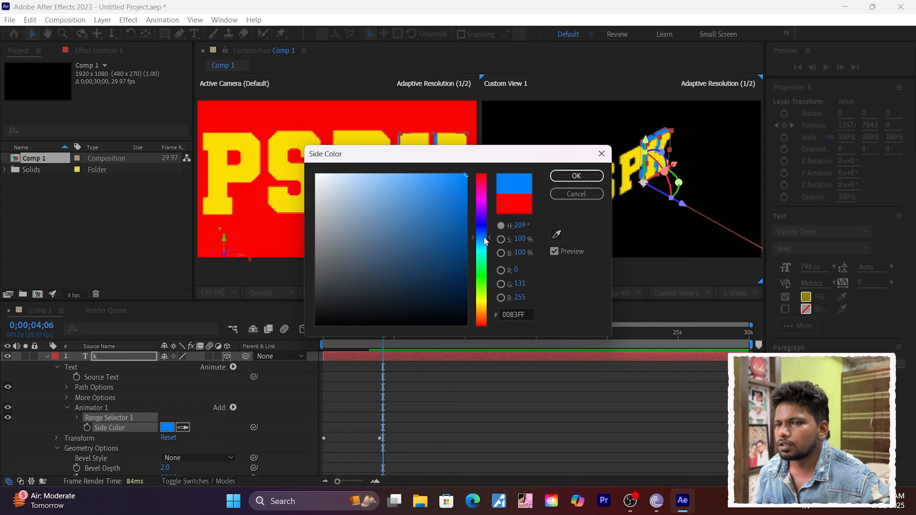
pyautogui.click(558, 177)
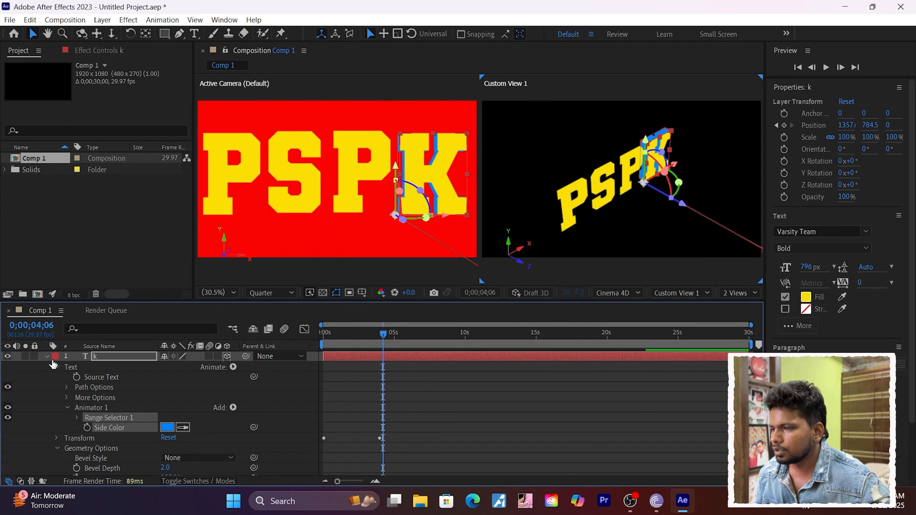
pyautogui.click(46, 357)
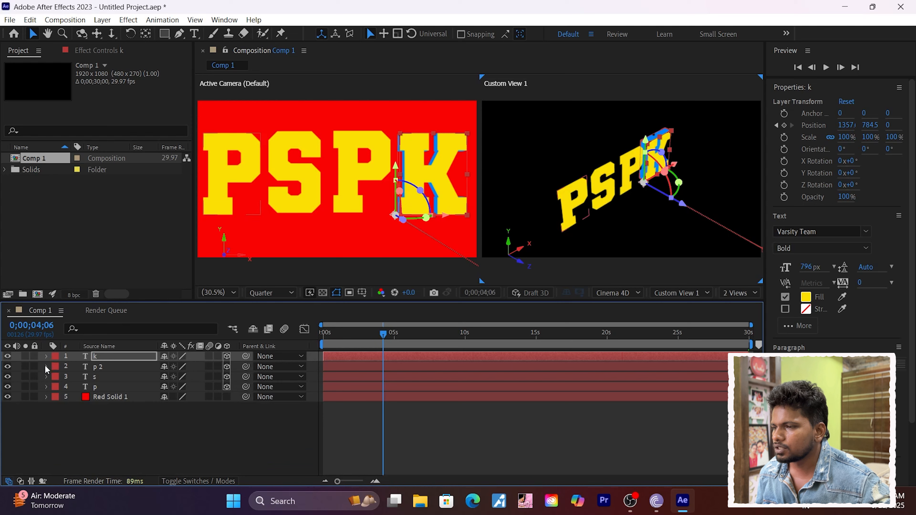
# Set the Extrusion Depth of the p 2 layer to 100 in its Geometry Options
pyautogui.click(46, 366)
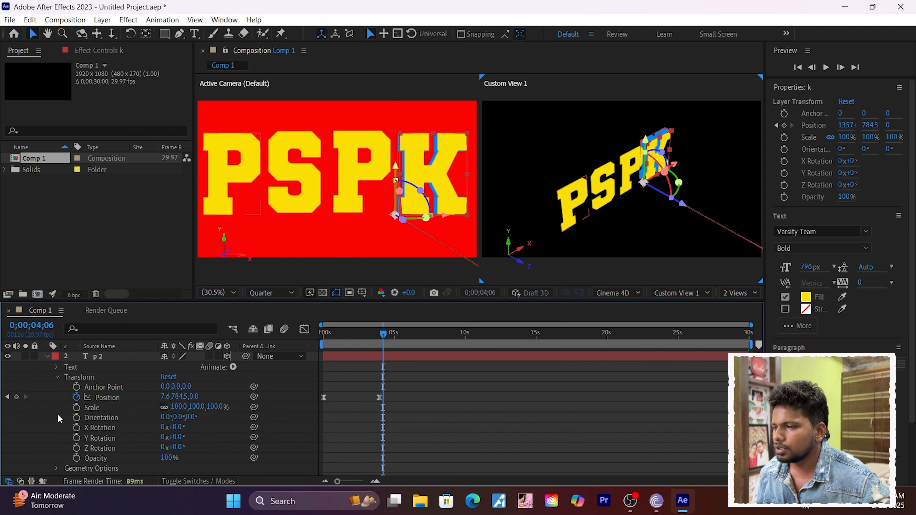
pyautogui.scroll(-2, 58, 421)
pyautogui.click(56, 431)
pyautogui.scroll(-2, 38, 416)
pyautogui.click(165, 428)
pyautogui.write('100')
pyautogui.press('Return')
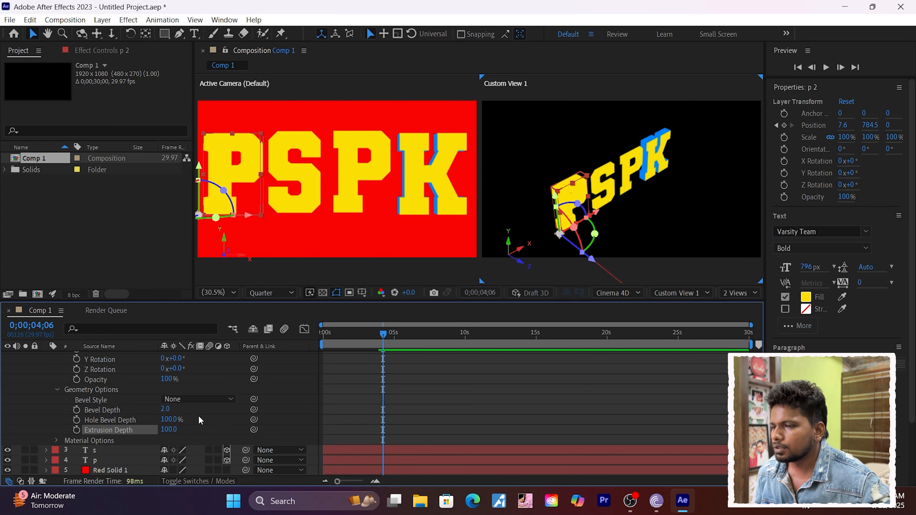
# Add a Side Color RGB text animator to the p 2 layer, set it to cyan 00DEFF, and collapse the layer
pyautogui.scroll(3, 211, 427)
pyautogui.scroll(2, 208, 428)
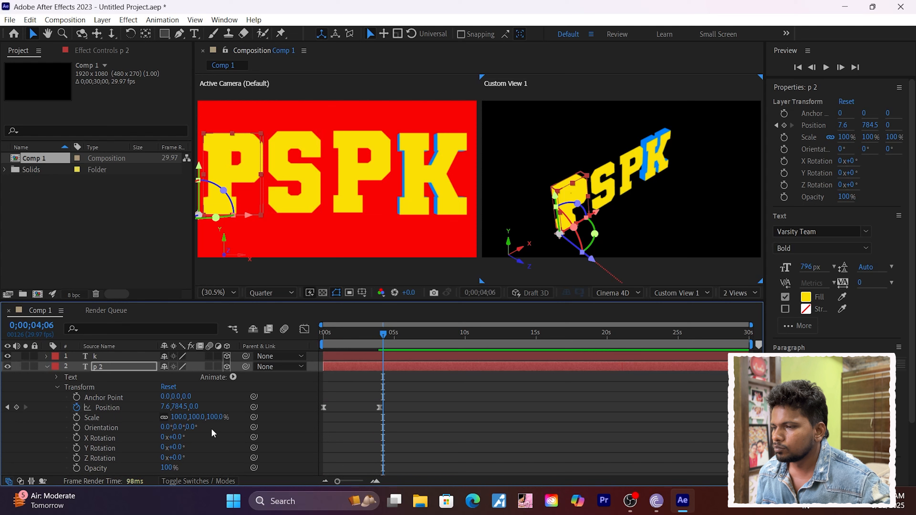
pyautogui.click(56, 388)
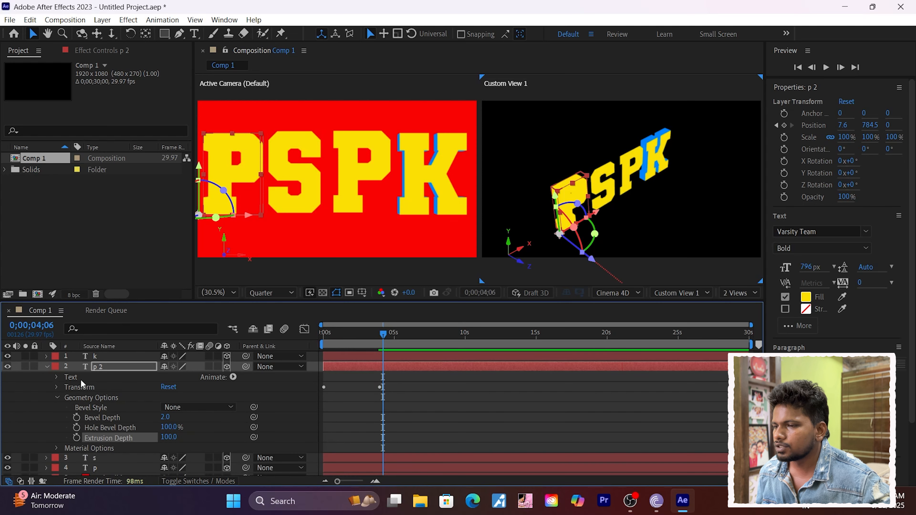
pyautogui.click(234, 378)
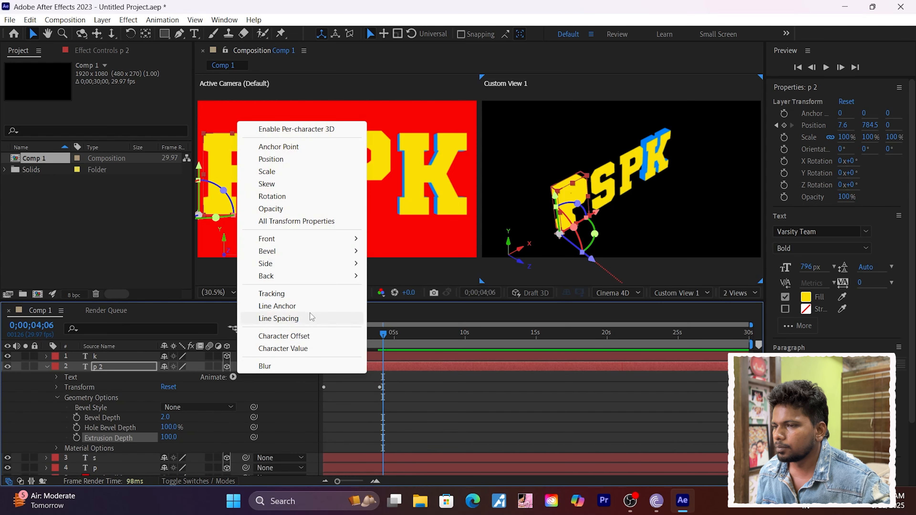
pyautogui.moveTo(351, 267)
pyautogui.moveTo(472, 270)
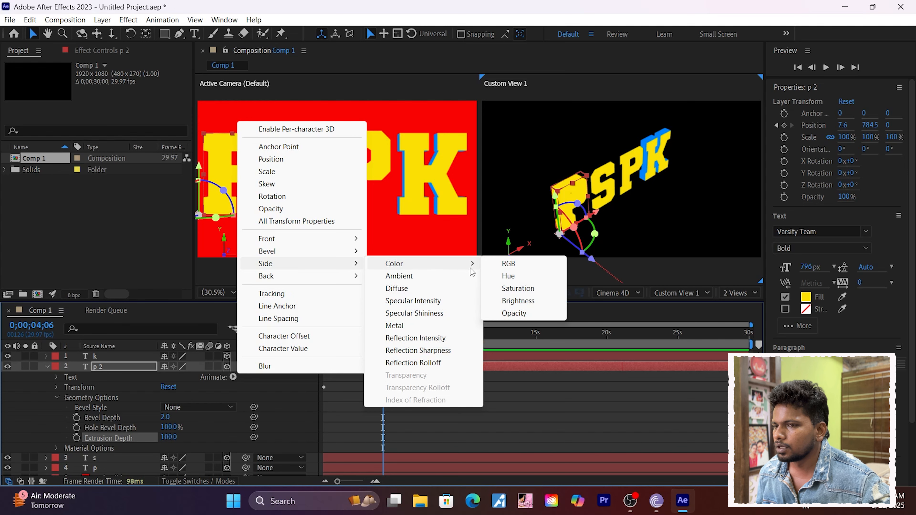
pyautogui.click(509, 264)
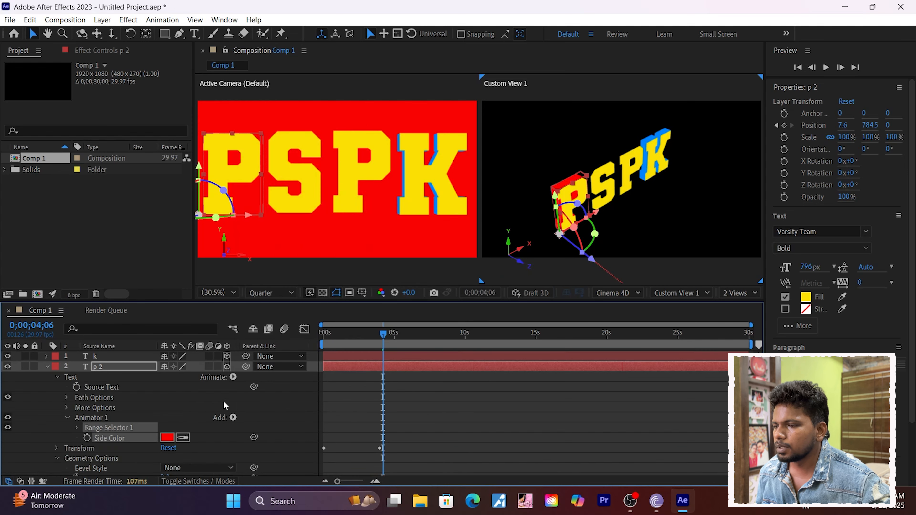
pyautogui.click(167, 438)
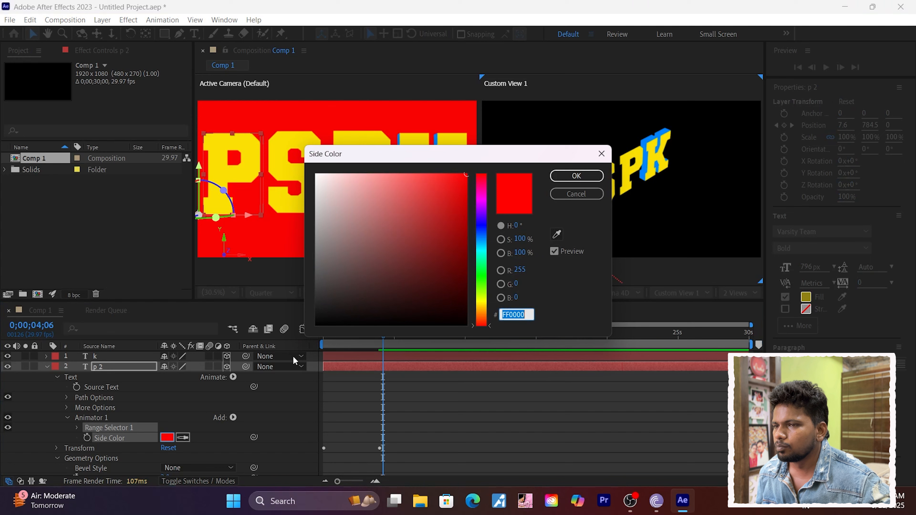
pyautogui.click(481, 247)
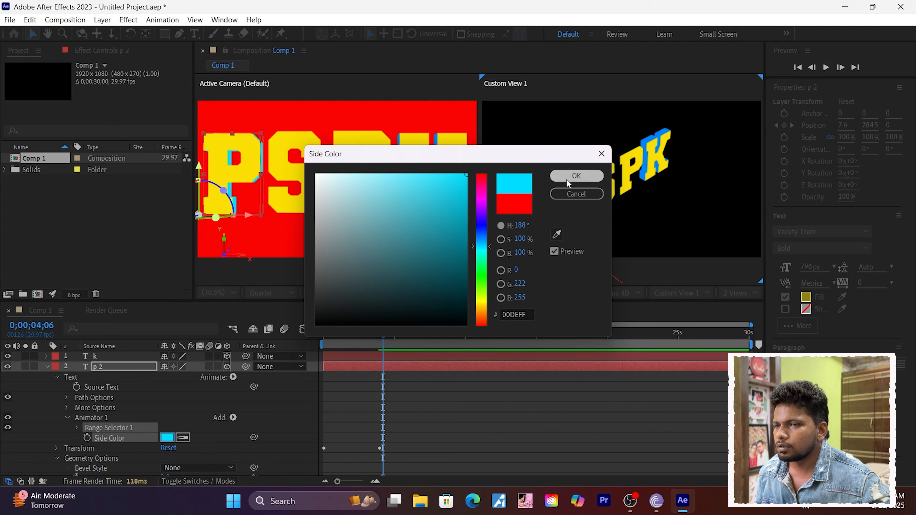
pyautogui.click(576, 176)
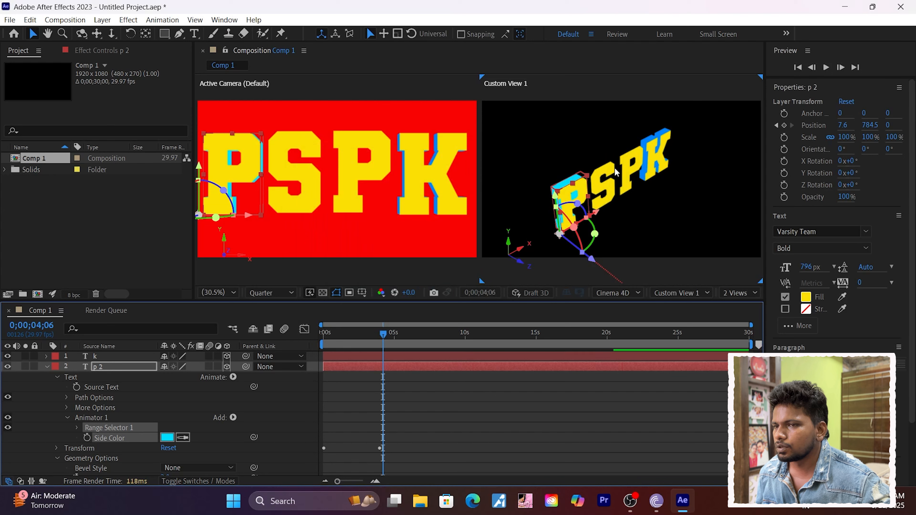
pyautogui.click(46, 367)
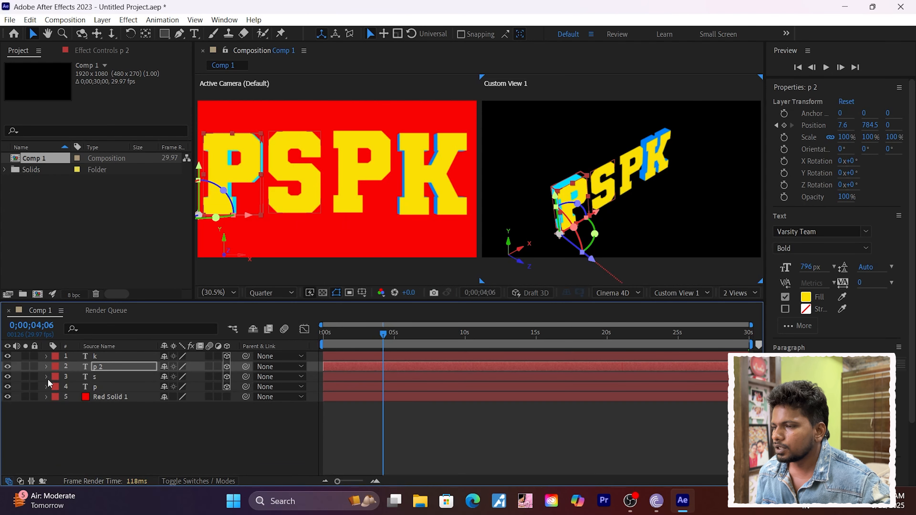
# Set the Extrusion Depth of the s layer to 100 in its Geometry Options
pyautogui.click(97, 378)
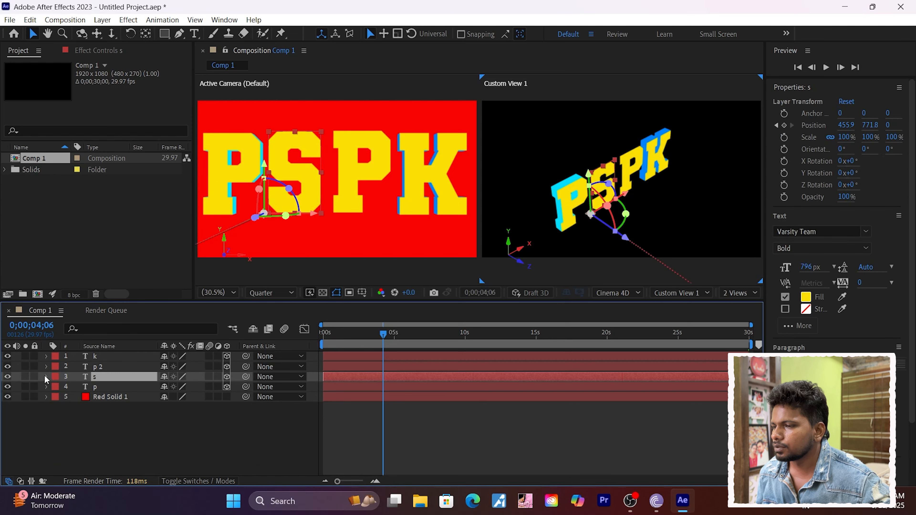
pyautogui.click(46, 378)
pyautogui.scroll(-1, 50, 382)
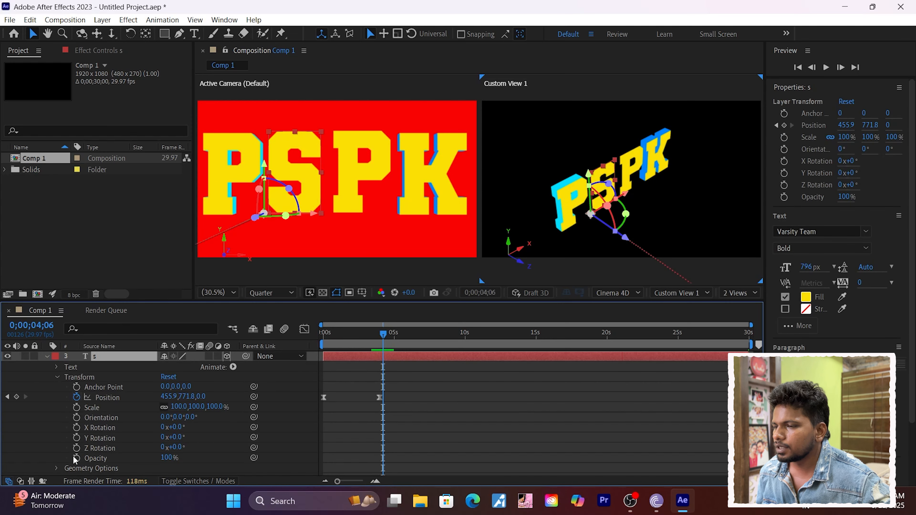
pyautogui.click(56, 379)
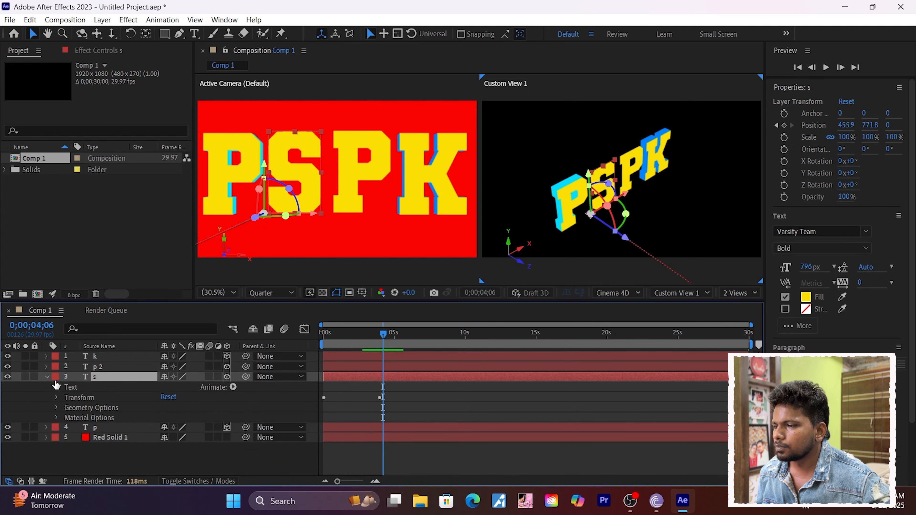
pyautogui.click(56, 407)
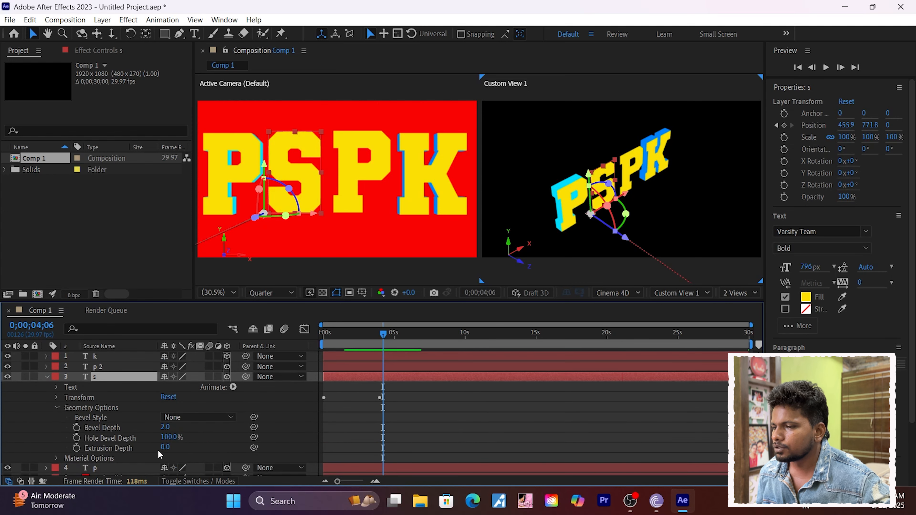
pyautogui.click(167, 448)
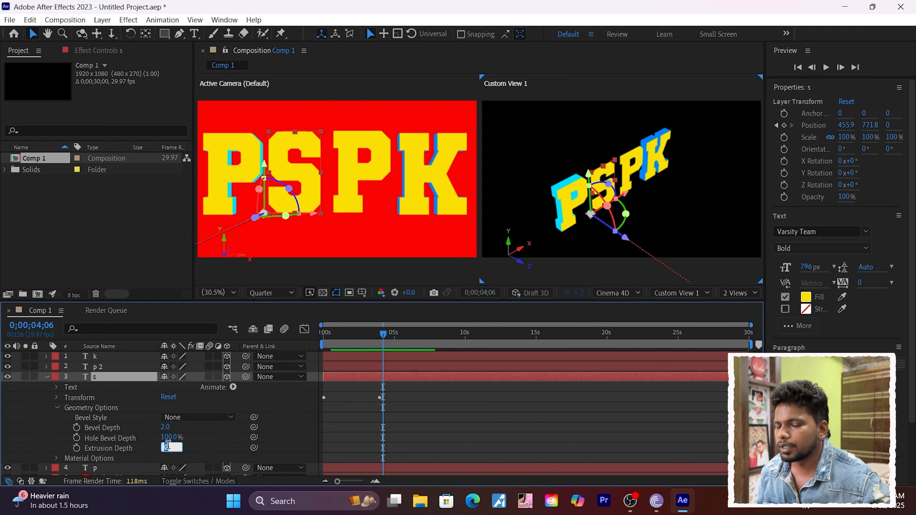
pyautogui.press('BackSpace')
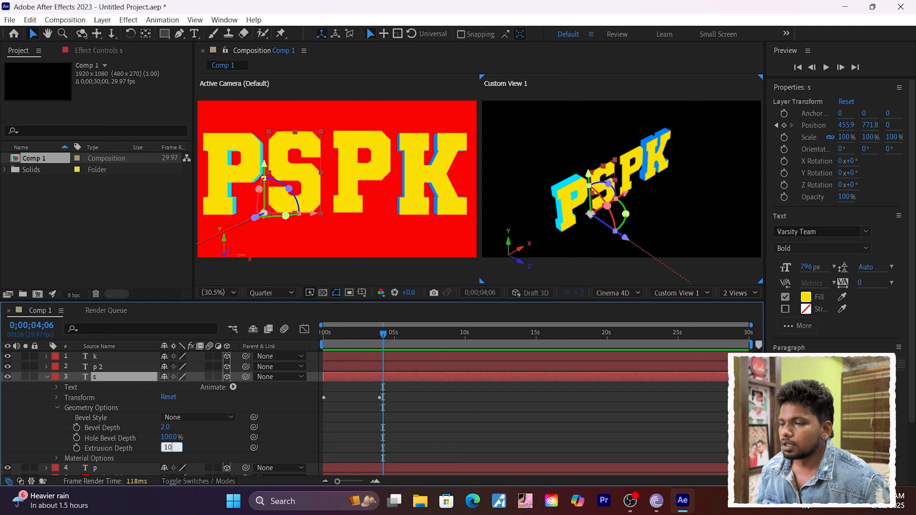
pyautogui.press('Return')
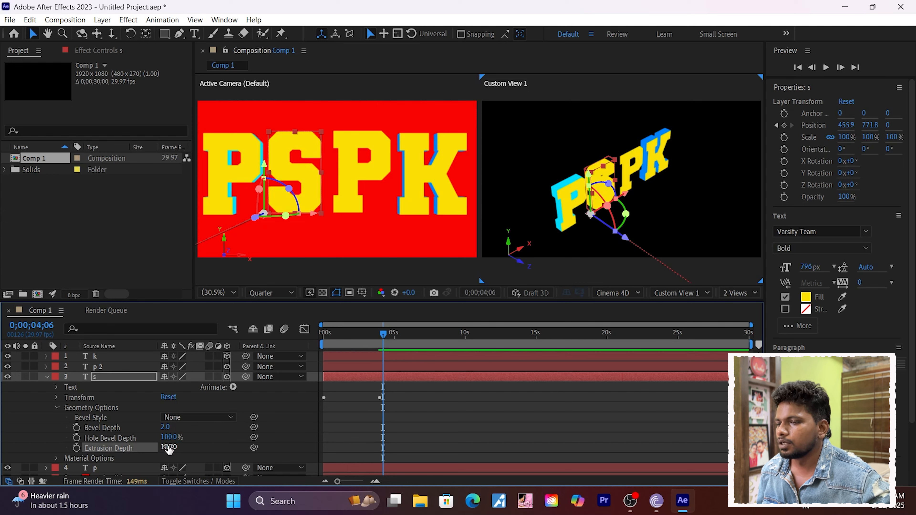
# Add a Side Color RGB text animator to the s layer, set it to cyan, and collapse the layer
pyautogui.click(233, 388)
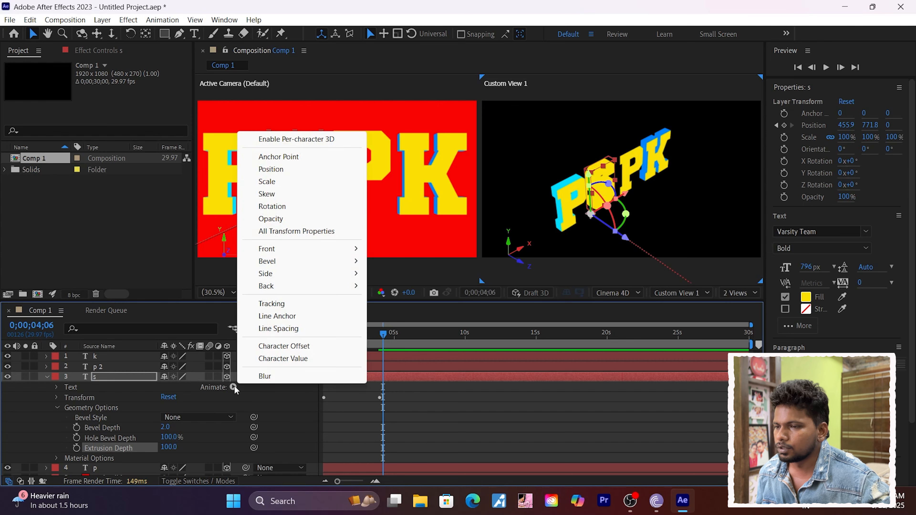
pyautogui.moveTo(302, 249)
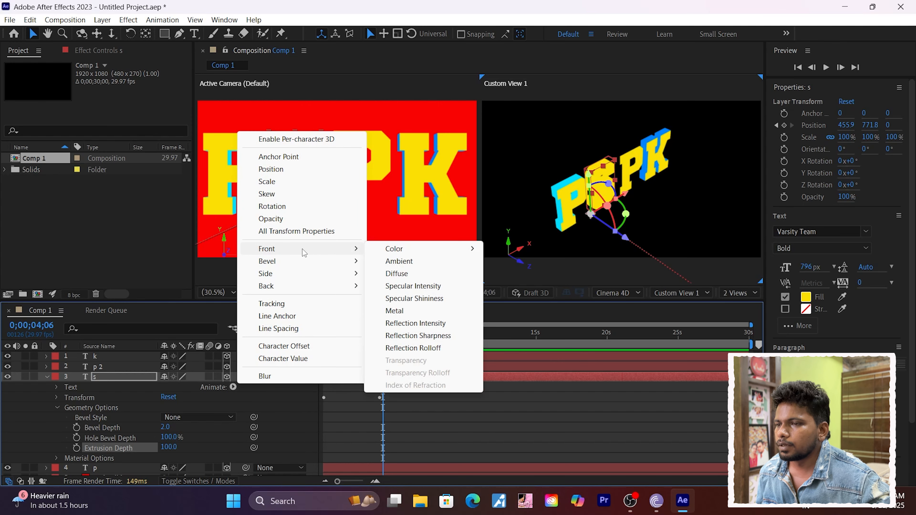
pyautogui.moveTo(404, 249)
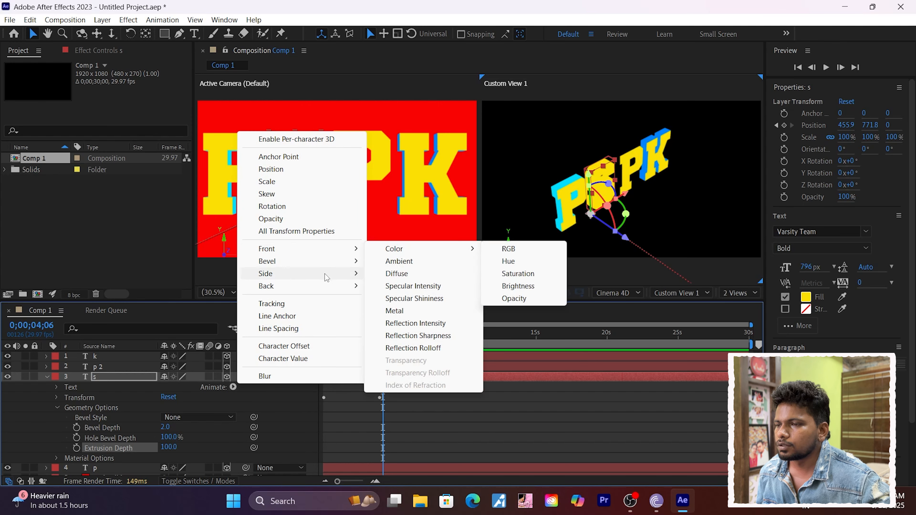
pyautogui.moveTo(325, 274)
pyautogui.moveTo(421, 275)
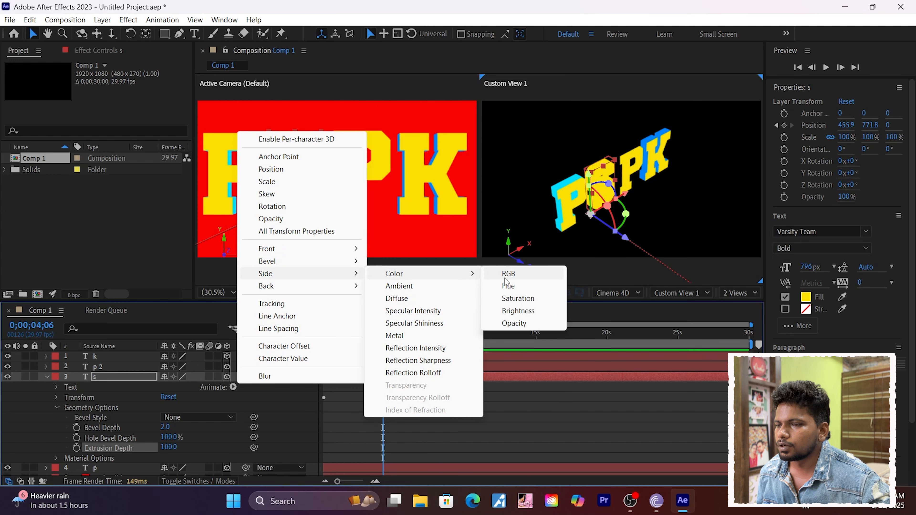
pyautogui.click(507, 276)
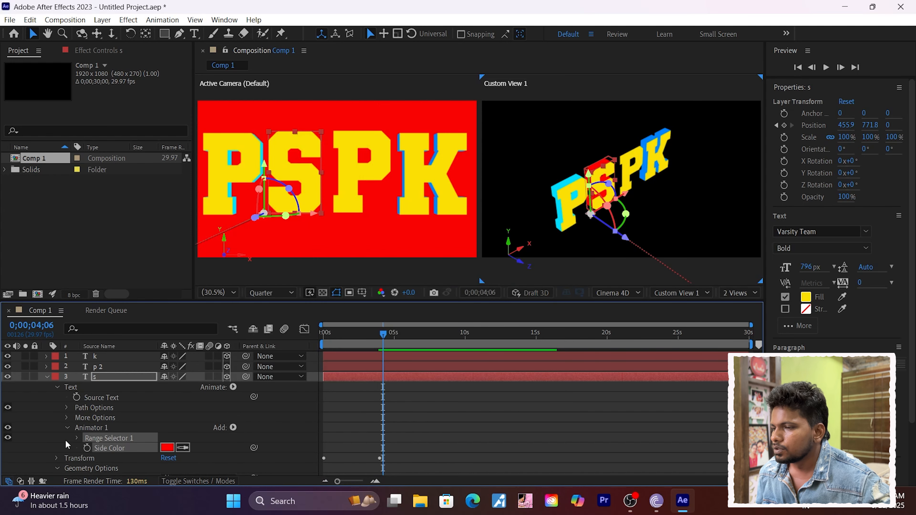
pyautogui.click(167, 449)
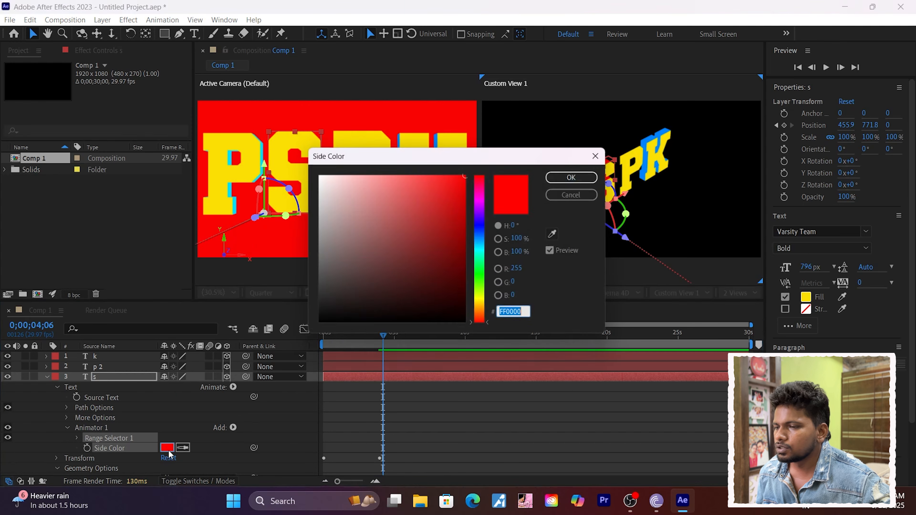
pyautogui.click(483, 253)
pyautogui.click(560, 178)
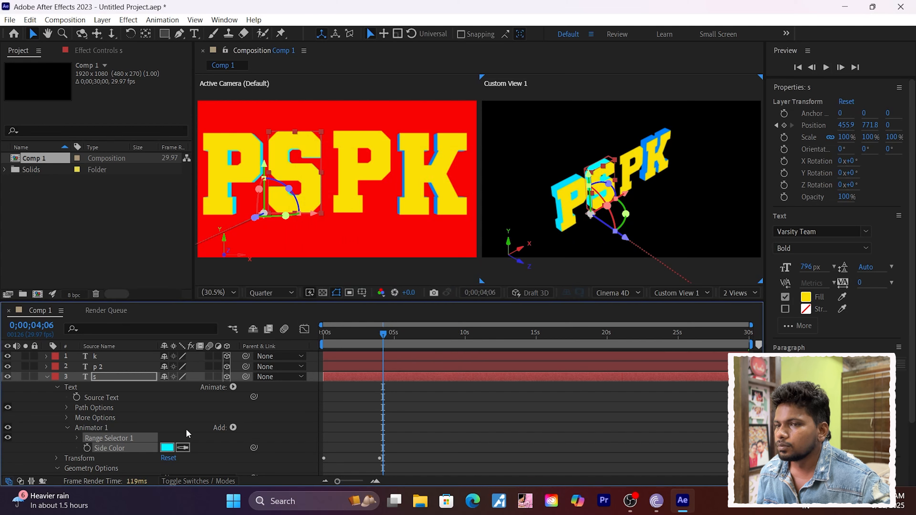
pyautogui.scroll(-4, 51, 434)
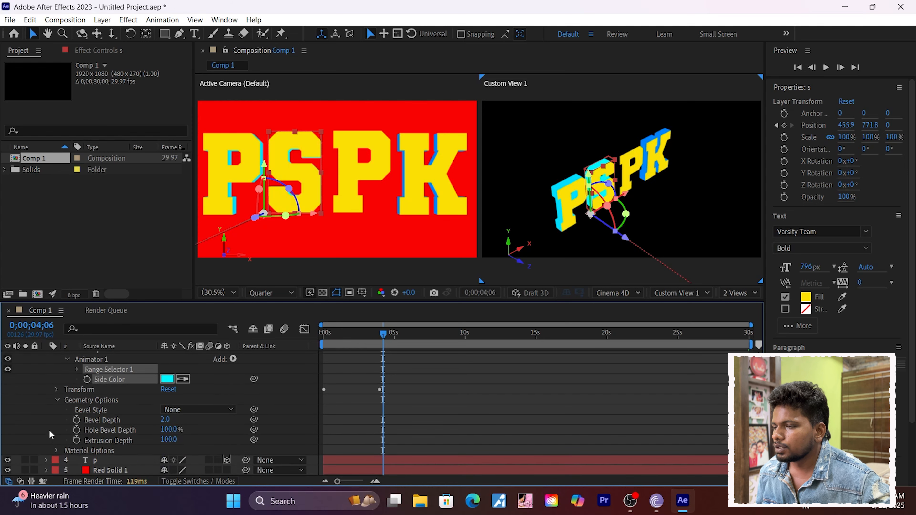
pyautogui.click(95, 462)
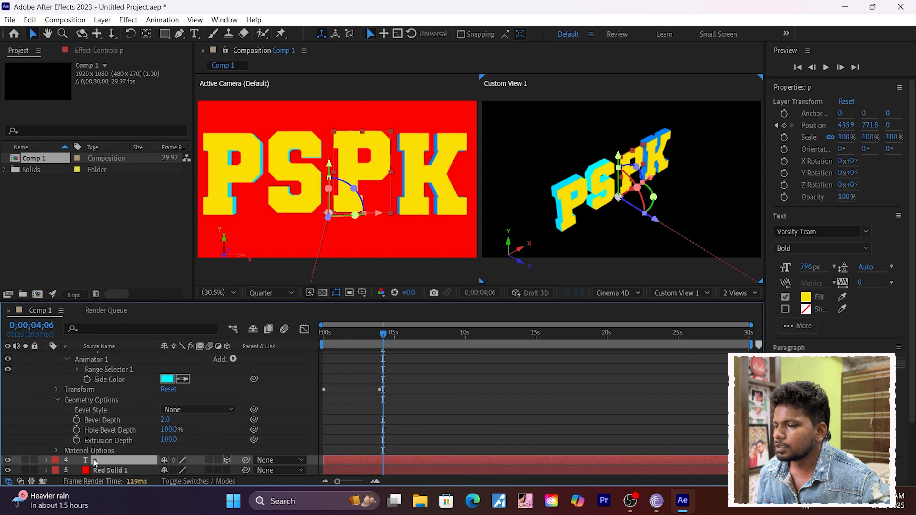
pyautogui.scroll(4, 48, 412)
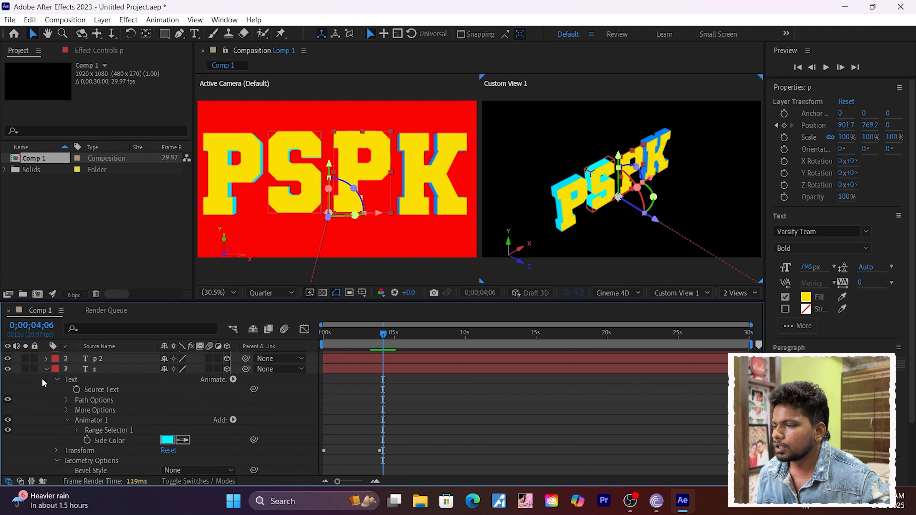
pyautogui.click(47, 369)
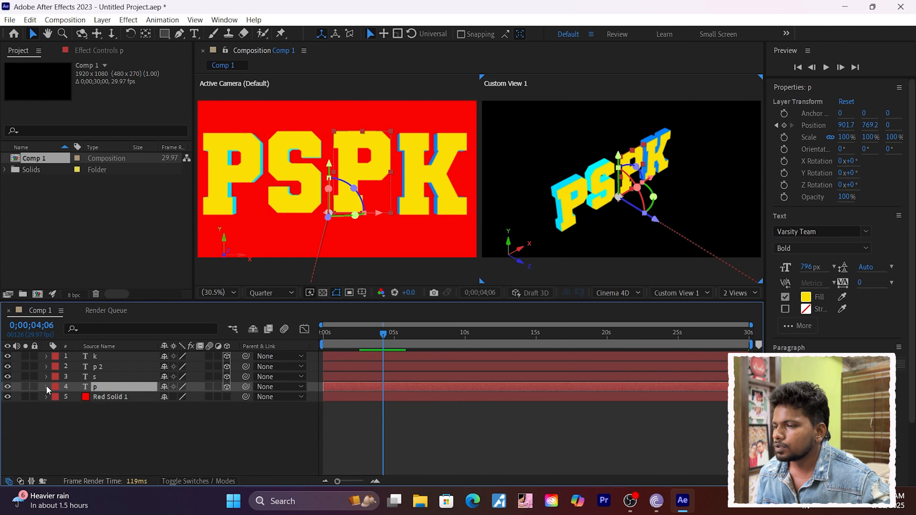
# Set the Extrusion Depth of the p layer to 100 in its Geometry Options
pyautogui.scroll(-2, 52, 409)
pyautogui.click(57, 378)
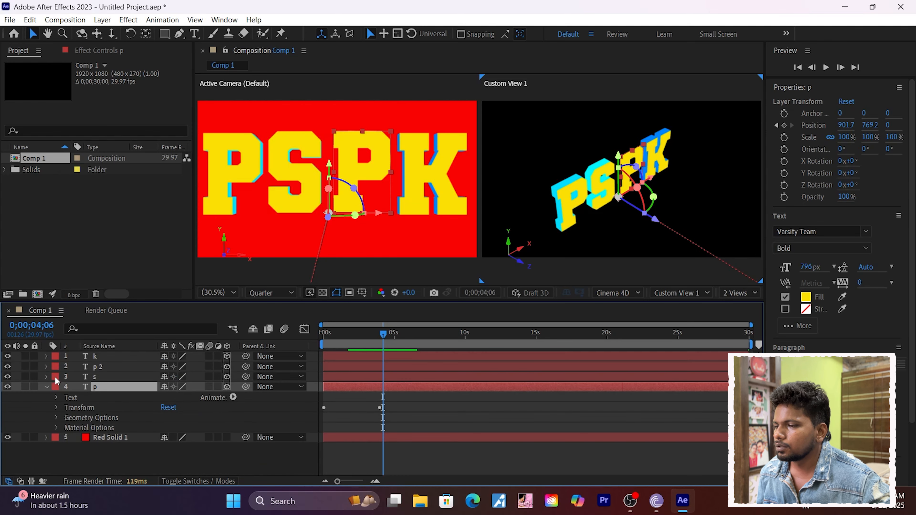
pyautogui.click(56, 417)
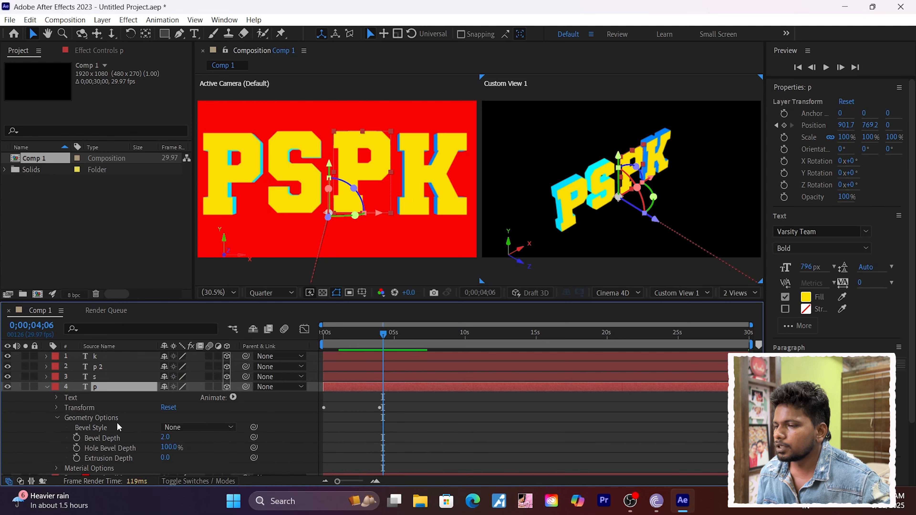
pyautogui.click(165, 458)
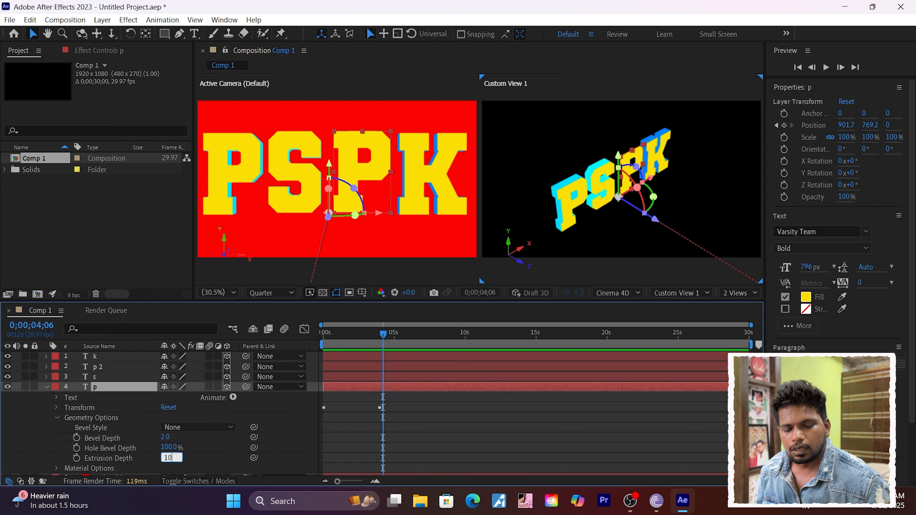
pyautogui.write('100')
pyautogui.press('Return')
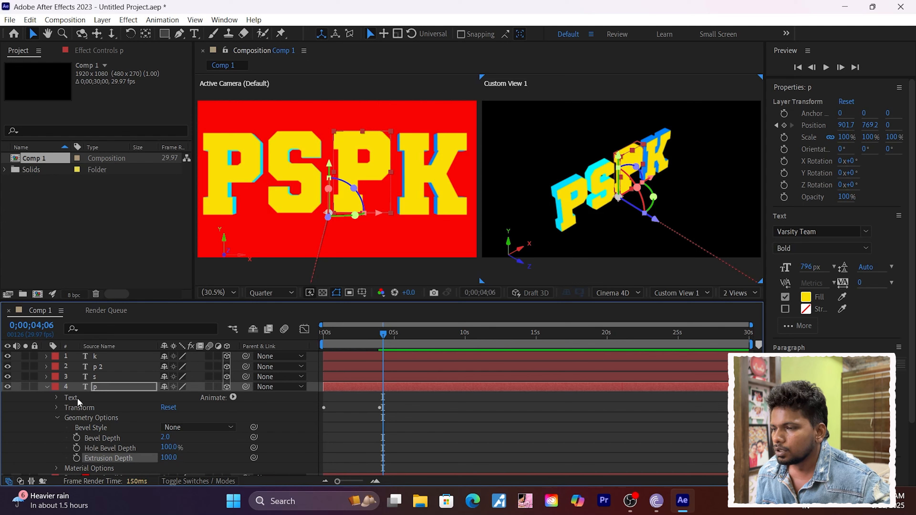
# Add a Side Color RGB text animator to the p layer and set it to cyan 00F6FF
pyautogui.click(234, 398)
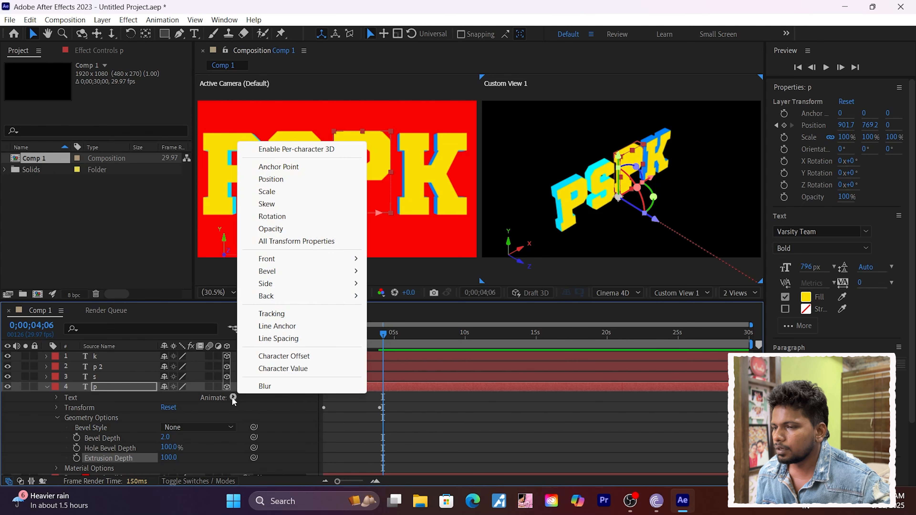
pyautogui.moveTo(292, 288)
pyautogui.moveTo(415, 284)
pyautogui.click(508, 284)
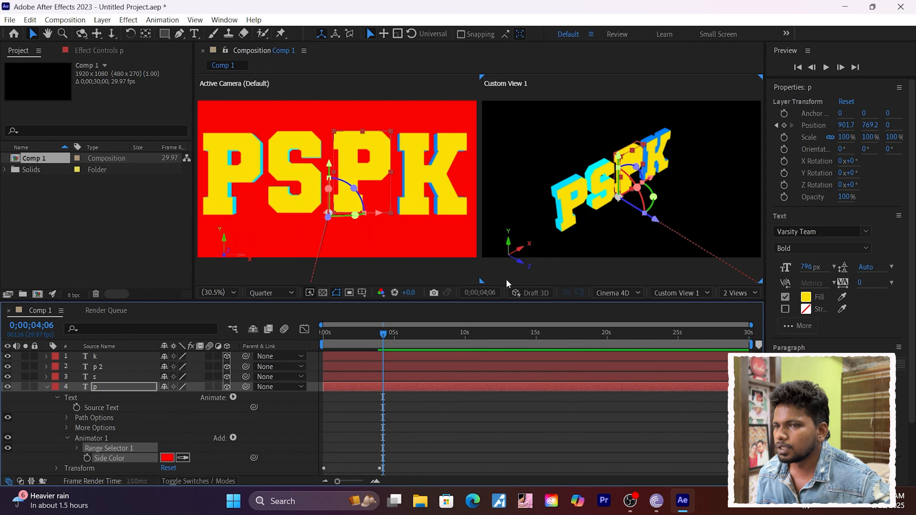
pyautogui.click(168, 457)
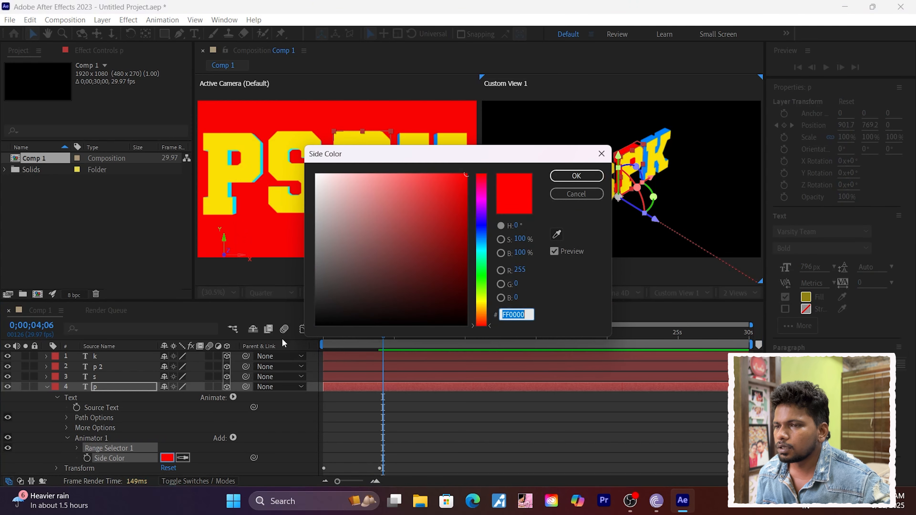
pyautogui.click(483, 251)
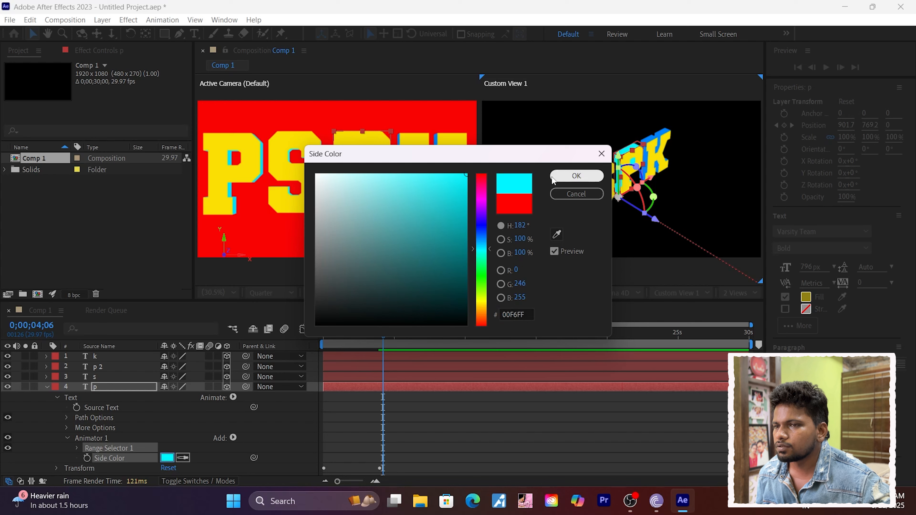
pyautogui.click(569, 180)
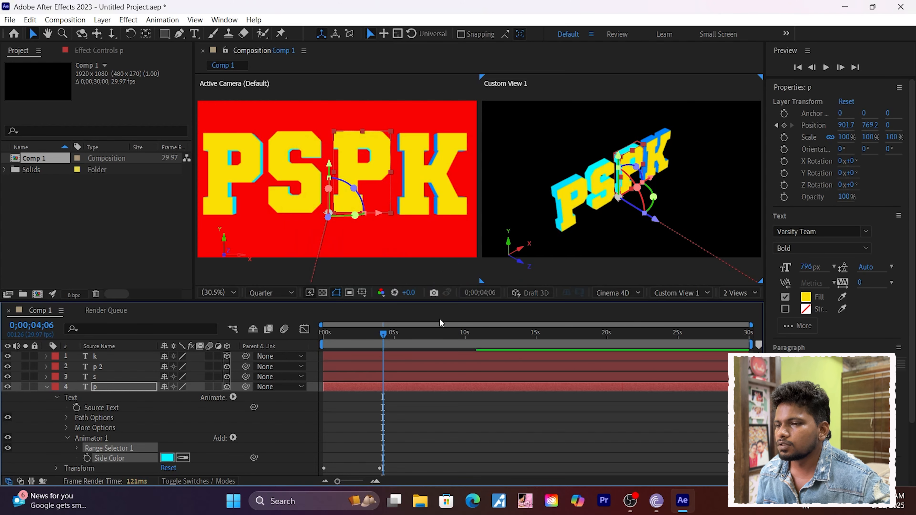
# Collapse the p layer and preview the letters' fly-in animation from the start of the composition
pyautogui.moveTo(383, 335); pyautogui.dragTo(284, 356)
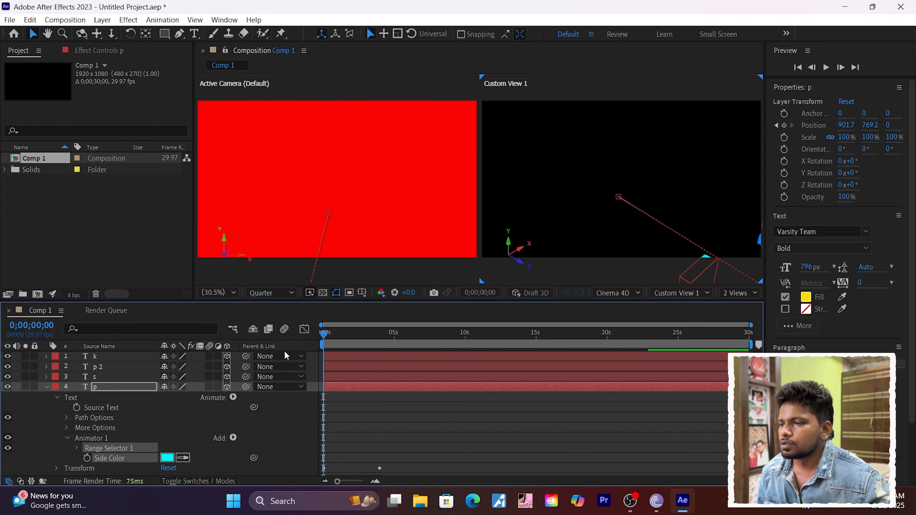
pyautogui.click(47, 387)
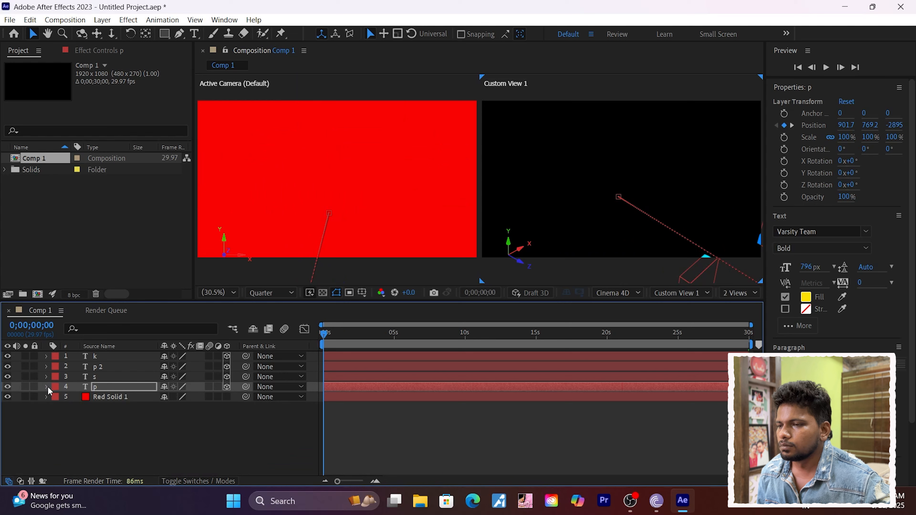
pyautogui.press('space')
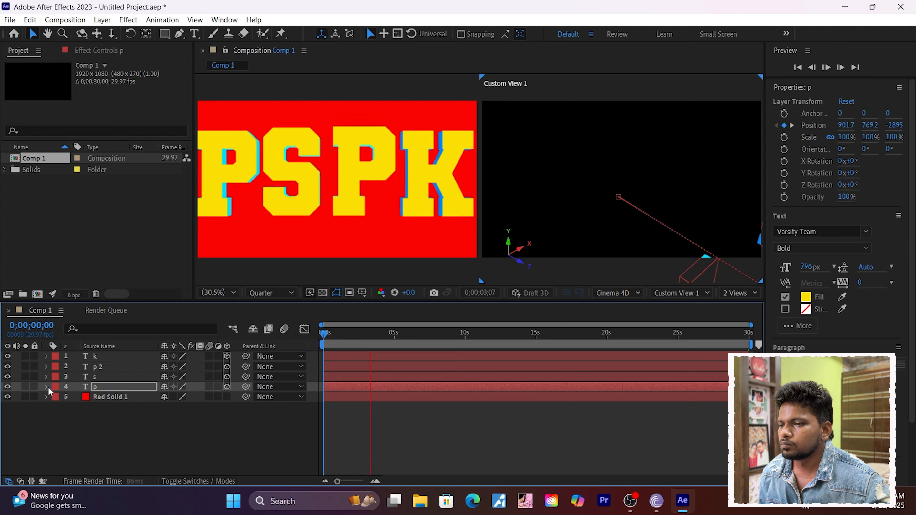
pyautogui.press('space')
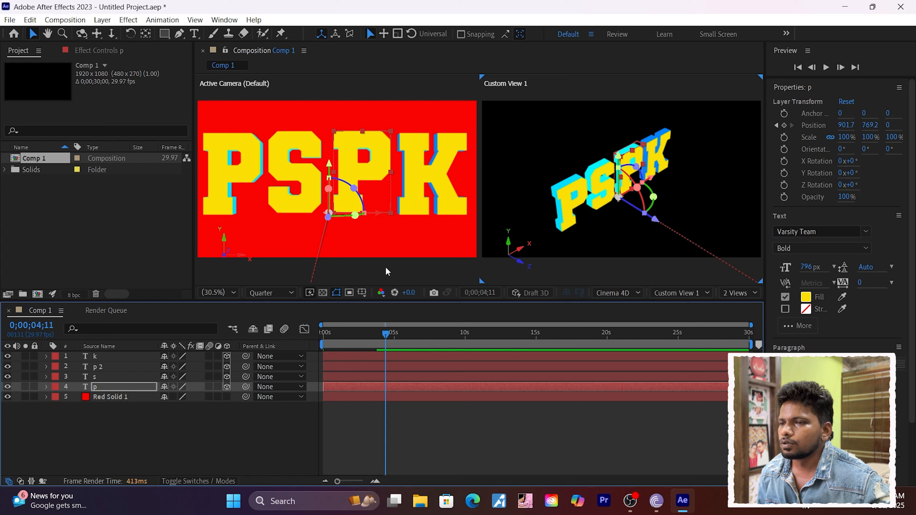
pyautogui.moveTo(388, 335)
pyautogui.mouseDown()
pyautogui.moveTo(301, 354)
pyautogui.moveTo(376, 347)
pyautogui.mouseUp()
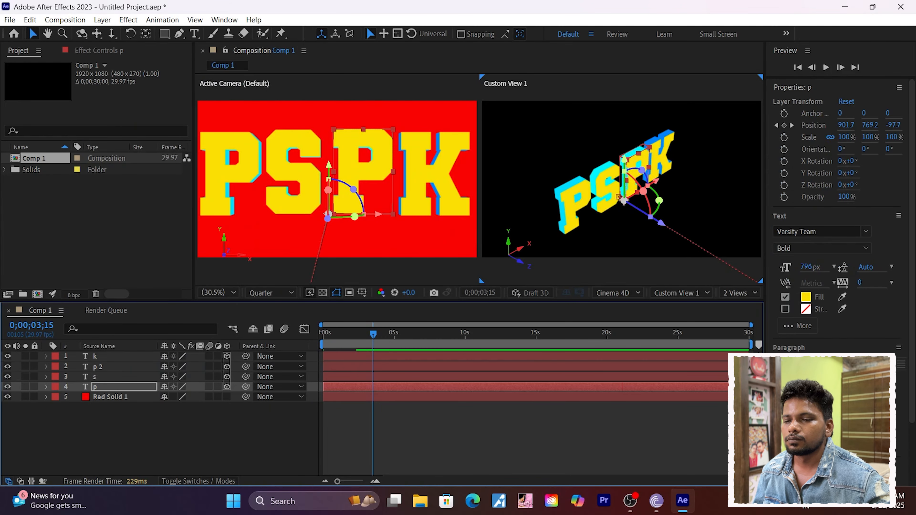
pyautogui.click(631, 502)
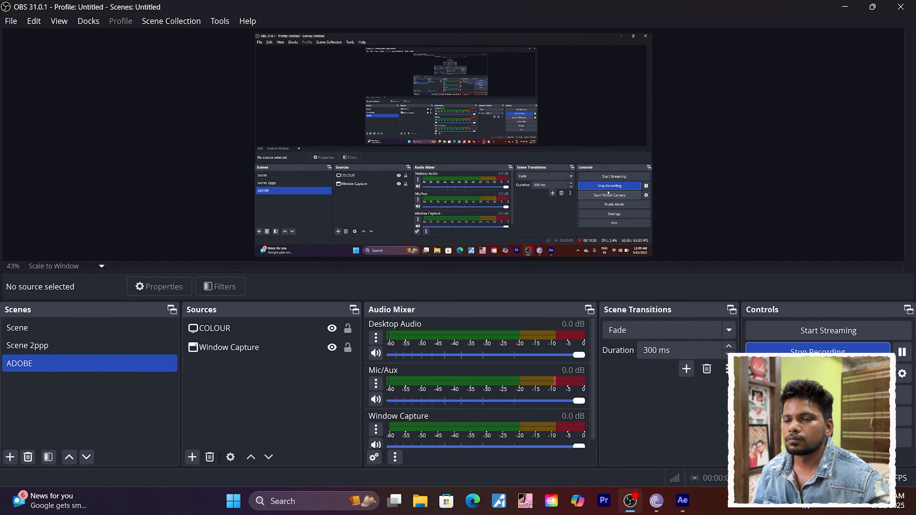